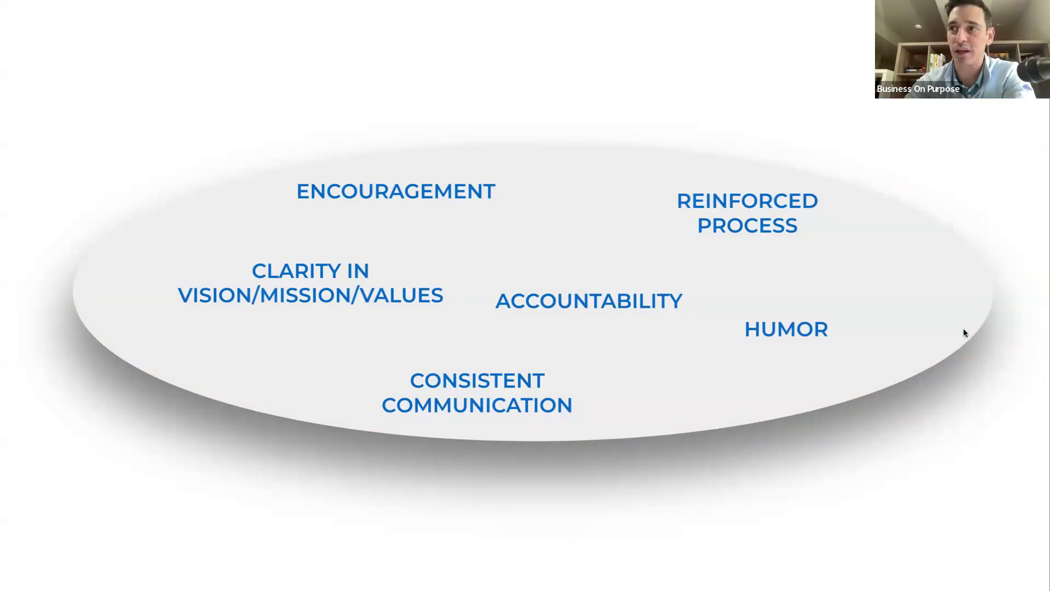
Step: Advance to the Destructive Bombs of Meetings slide, then exit the slideshow back to the editor
{"action": "key", "text": "Right"}
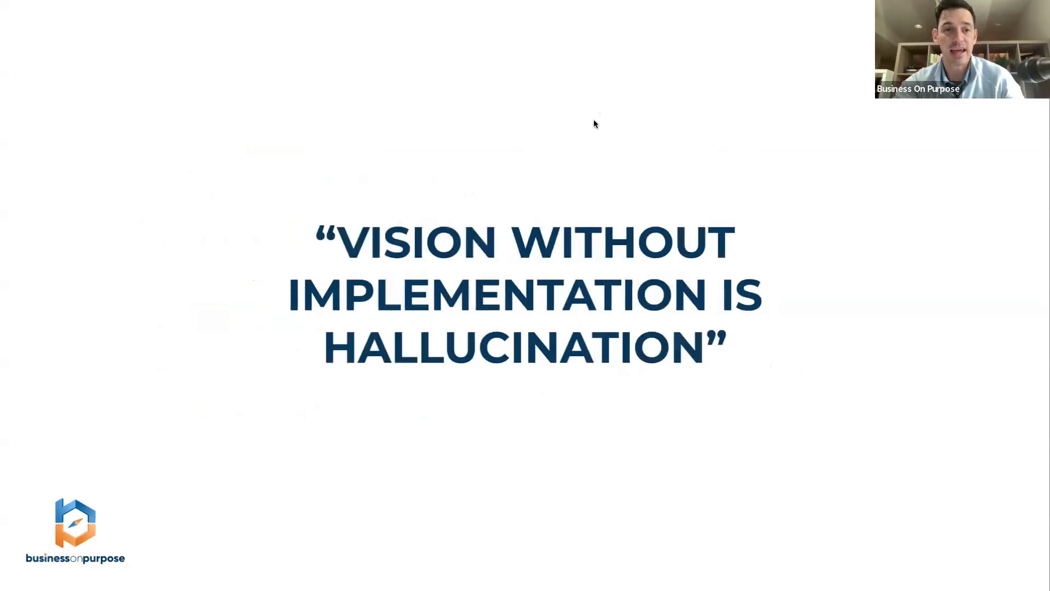
{"action": "key", "text": "Escape"}
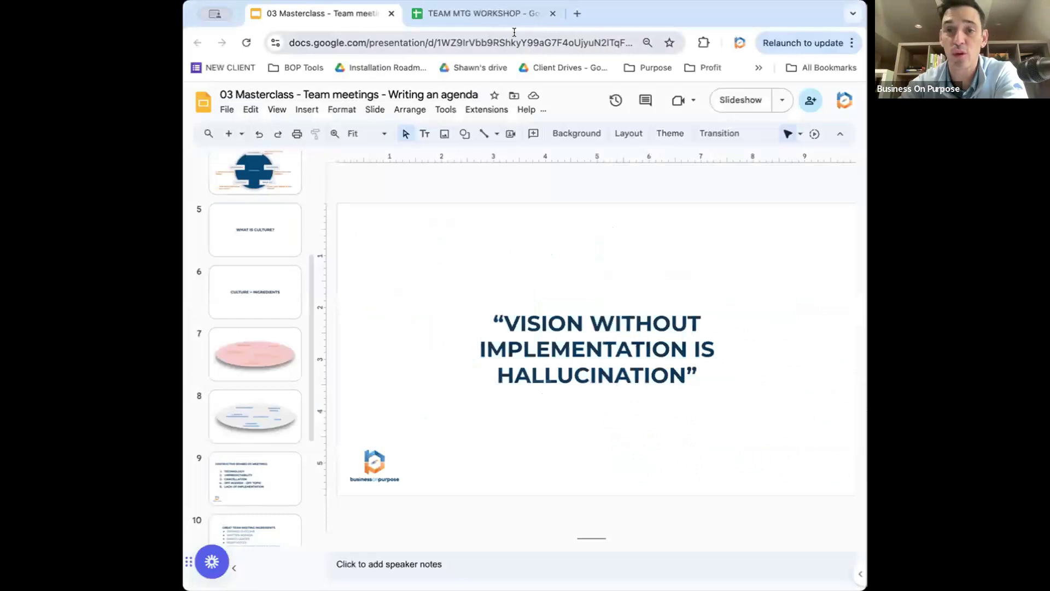
Step: Switch to the TEAM MTG WORKSHOP spreadsheet and show its 01 Outcomes sheet
{"action": "left_click", "coordinate": [518, 13]}
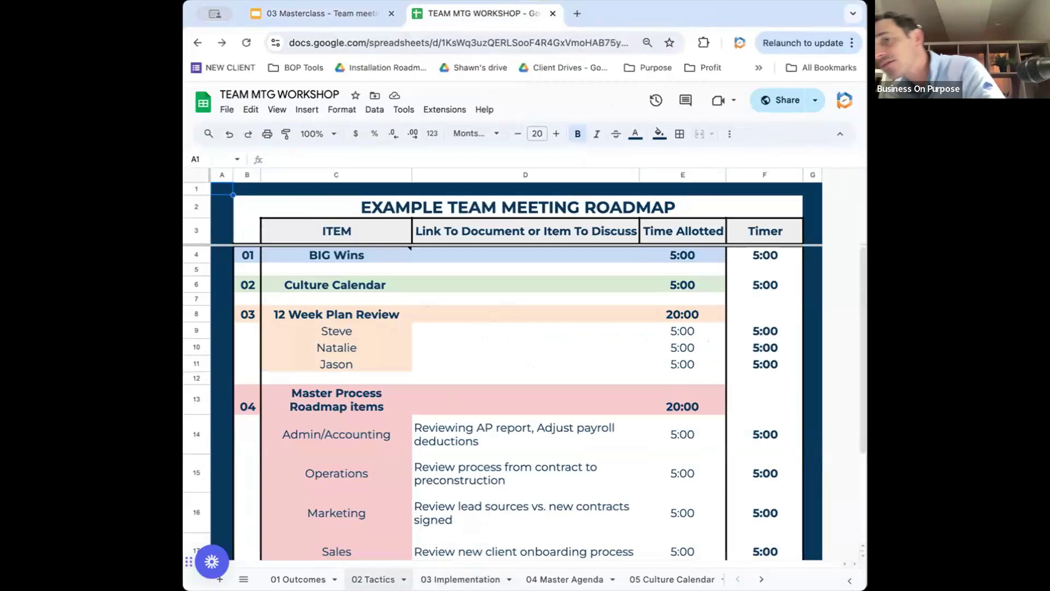
{"action": "left_click", "coordinate": [317, 579]}
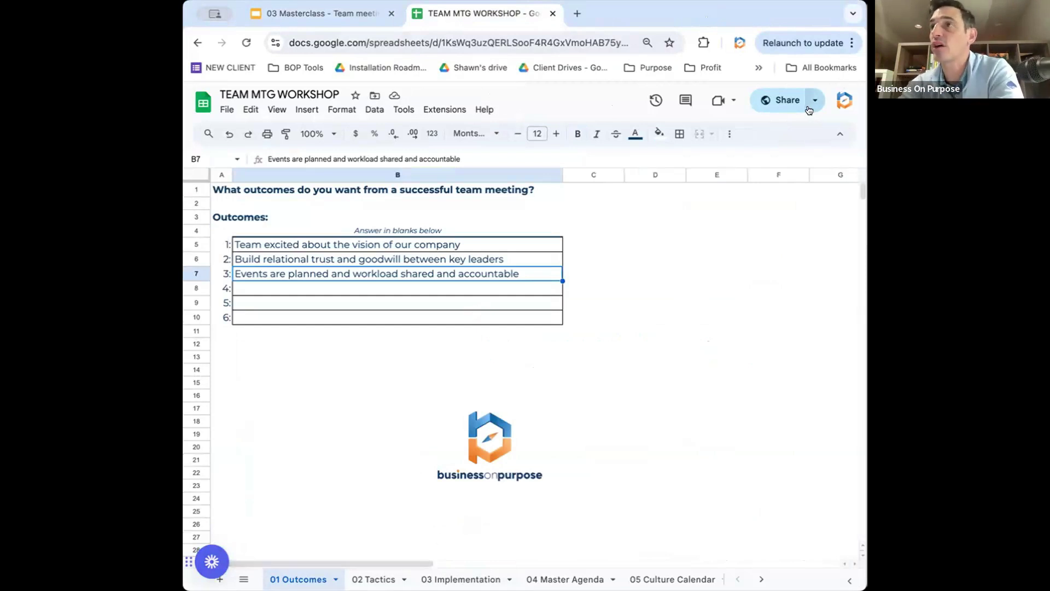
Step: Copy the workbook's share link from the sharing settings
{"action": "left_click", "coordinate": [785, 101]}
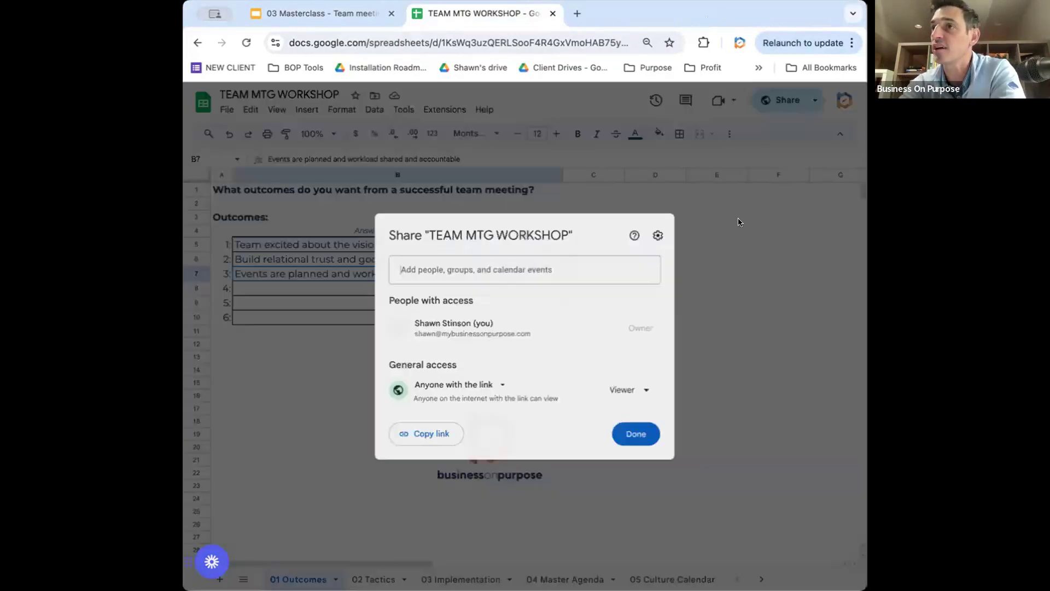
{"action": "left_click", "coordinate": [426, 435]}
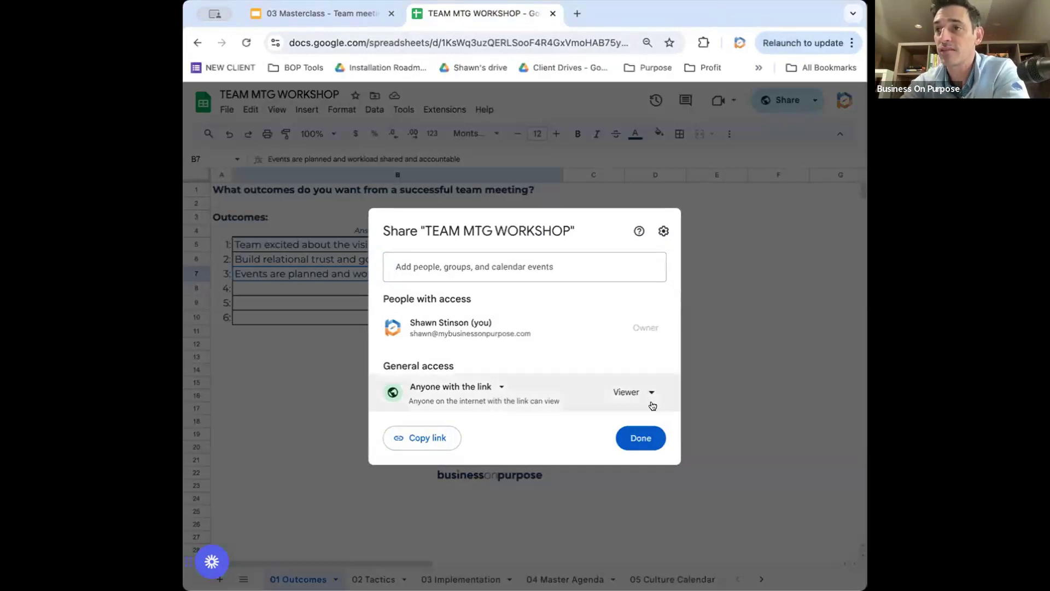
{"action": "left_click", "coordinate": [644, 439]}
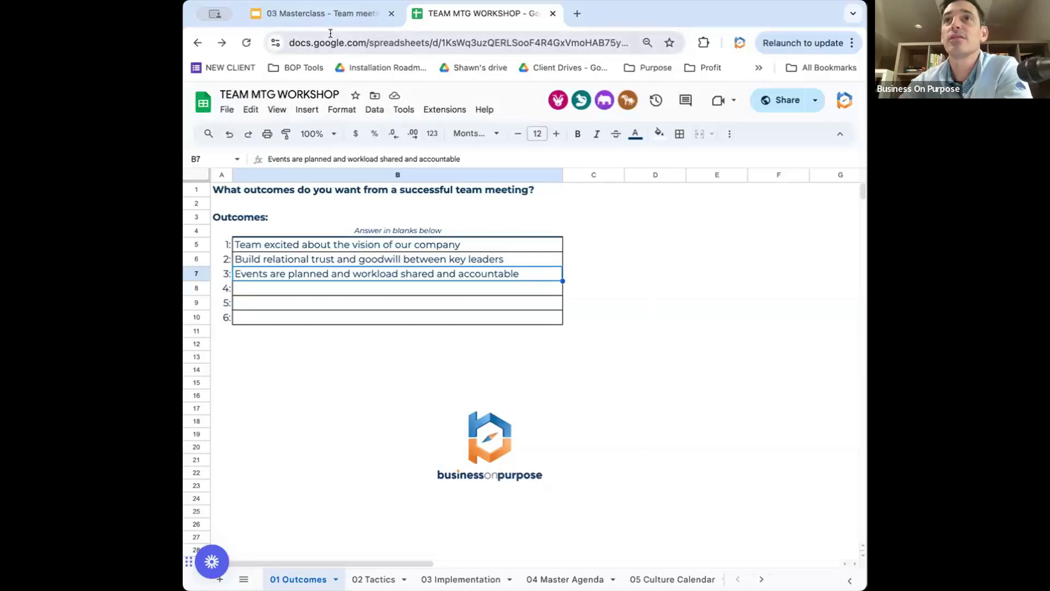
Step: Start making a copy of the spreadsheet, cancel it, and go to the 02 Tactics sheet
{"action": "left_click", "coordinate": [227, 110]}
{"action": "left_click", "coordinate": [264, 188]}
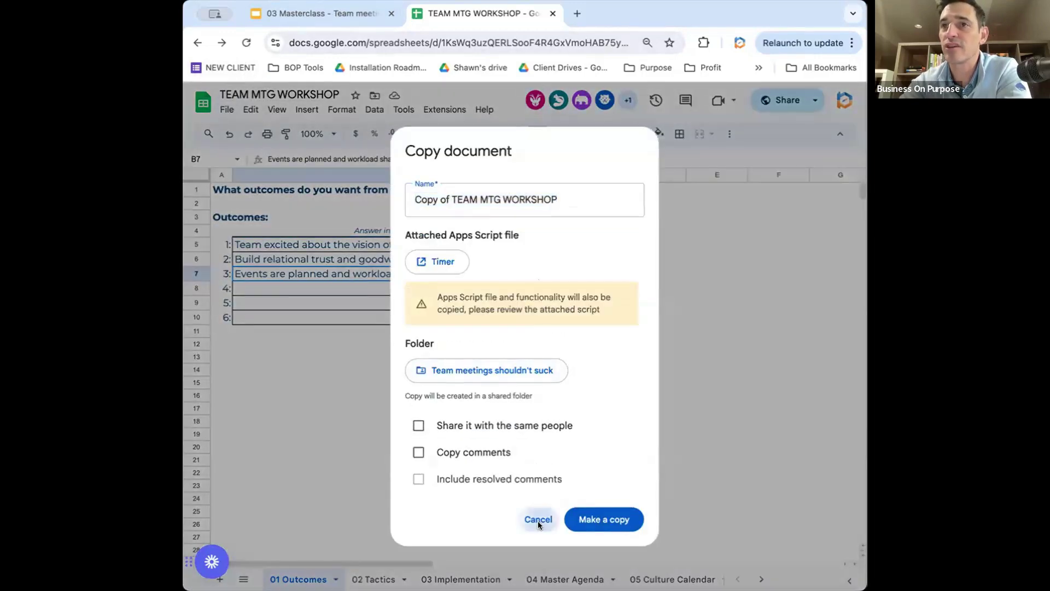
{"action": "left_click", "coordinate": [539, 520]}
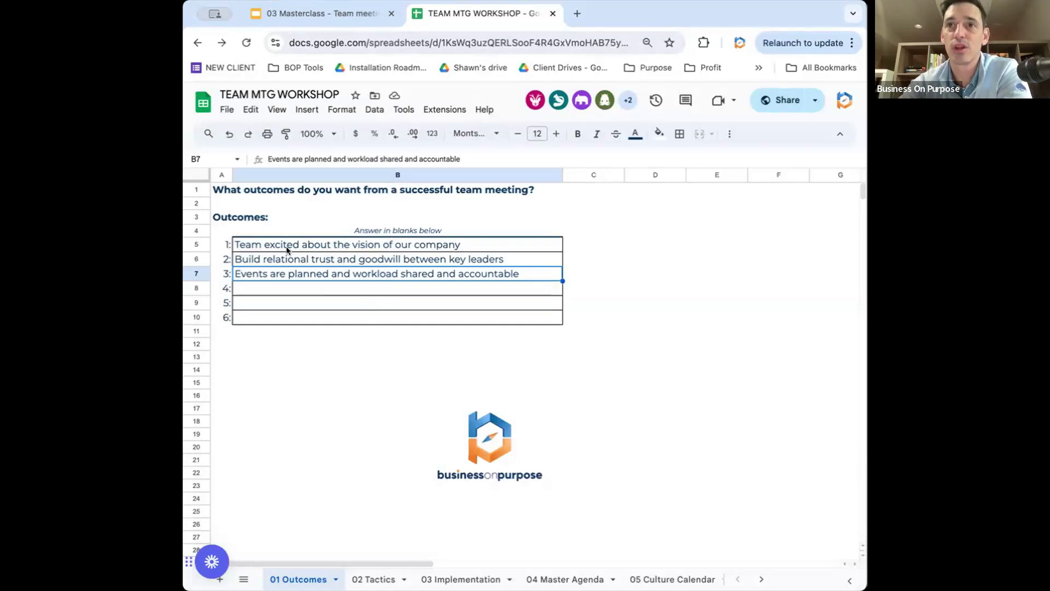
{"action": "left_click", "coordinate": [374, 579]}
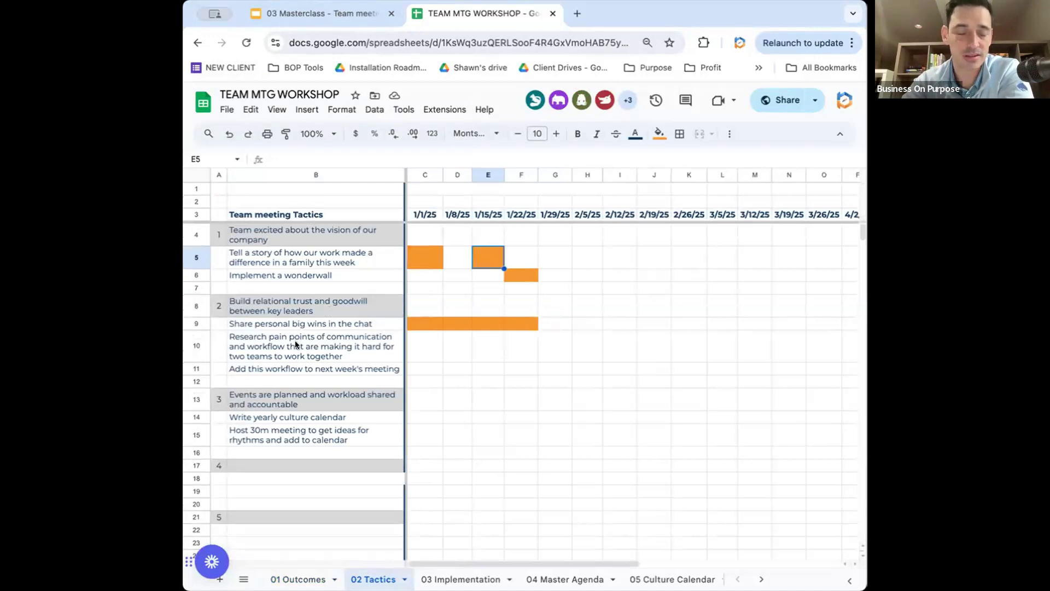
Step: Inspect the tactics in cells B5, B6 and B4 on the 02 Tactics sheet
{"action": "left_click", "coordinate": [271, 256]}
{"action": "left_click", "coordinate": [271, 271]}
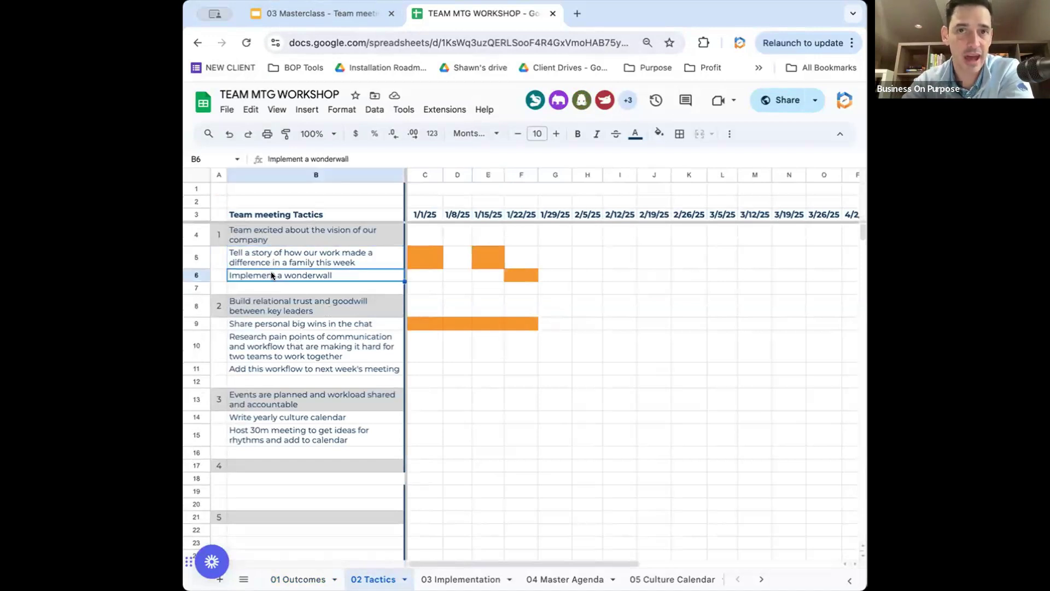
{"action": "left_click", "coordinate": [266, 239]}
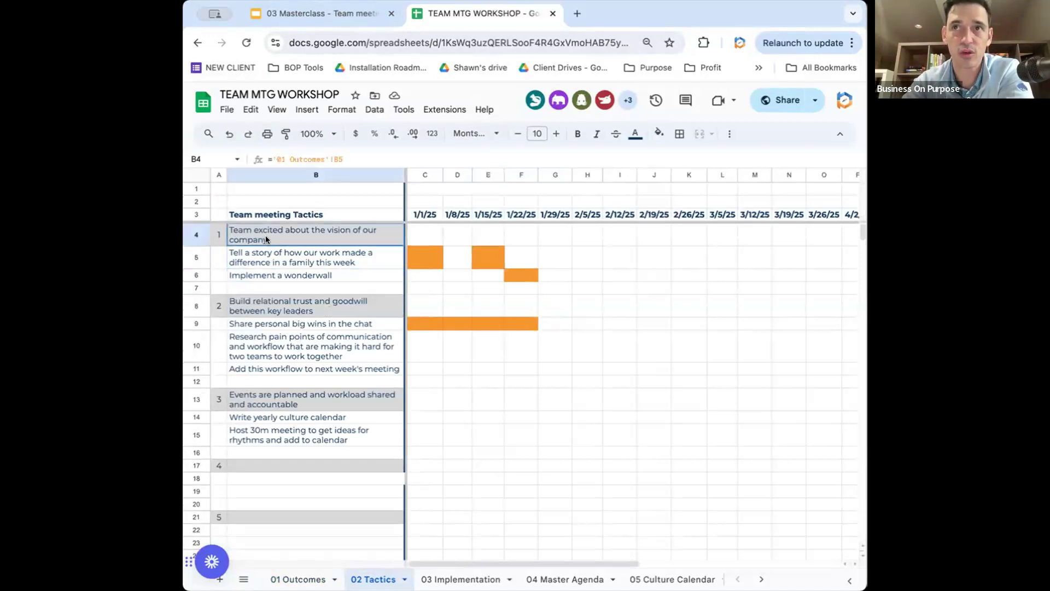
{"action": "left_click", "coordinate": [304, 261]}
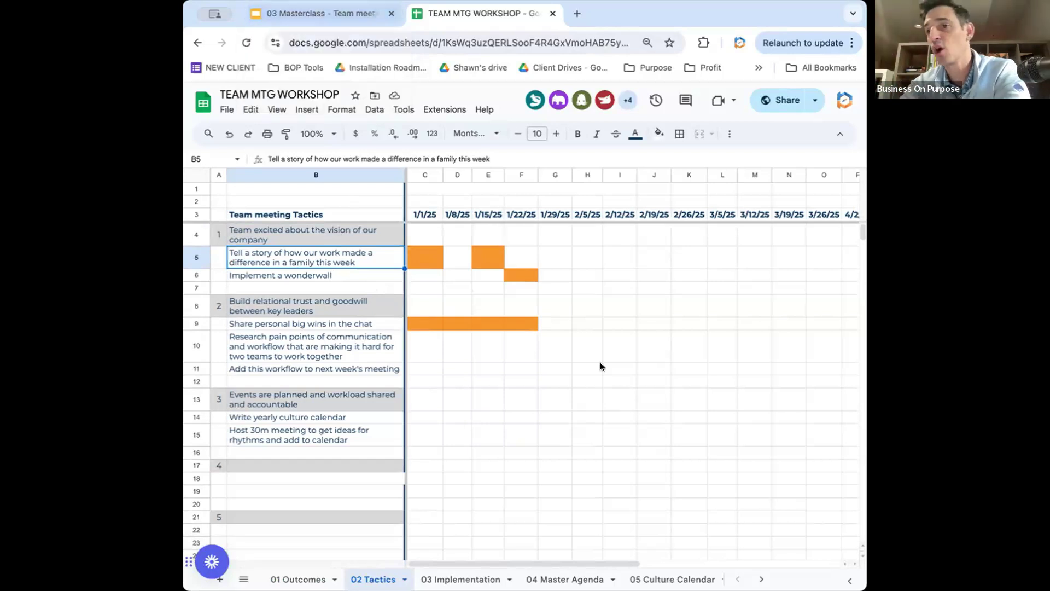
Step: On the 03 Implementation sheet, review the meeting frequency answer in B13
{"action": "left_click", "coordinate": [465, 579]}
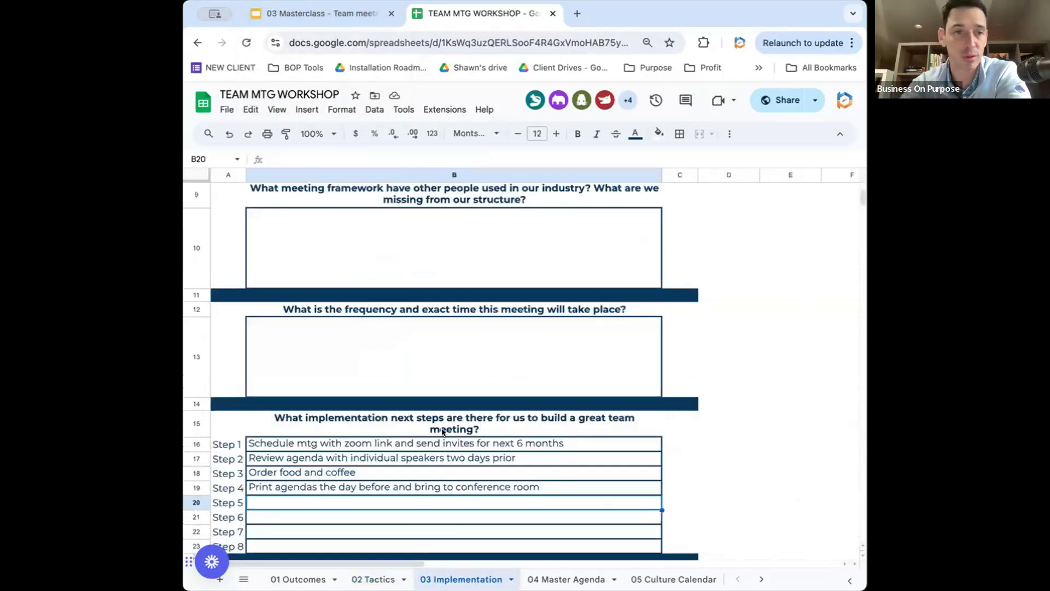
{"action": "scroll", "coordinate": [483, 295], "scroll_direction": "up", "scroll_amount": 1}
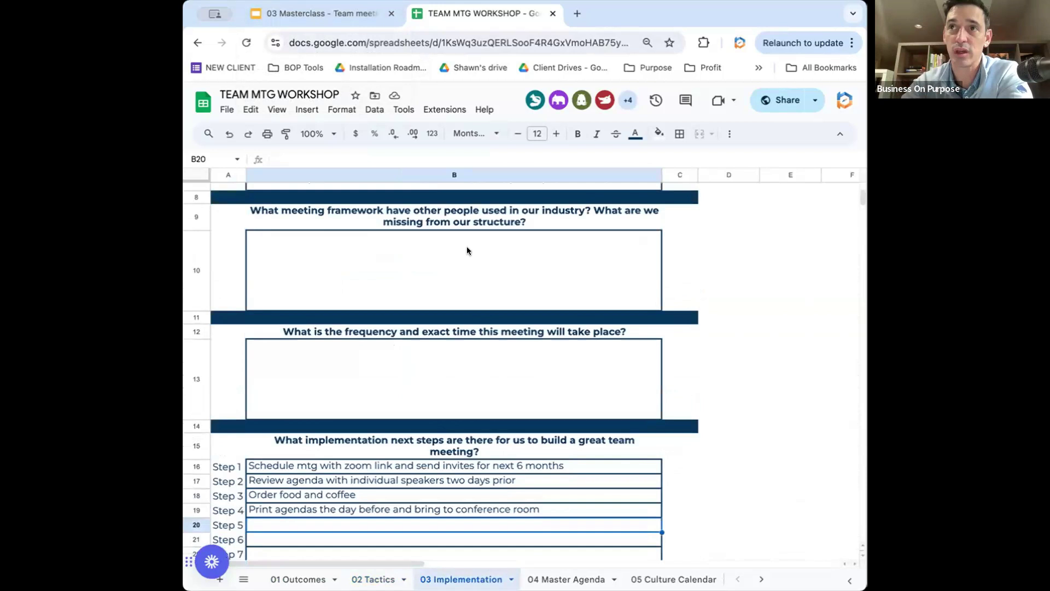
{"action": "scroll", "coordinate": [467, 250], "scroll_direction": "up", "scroll_amount": 5}
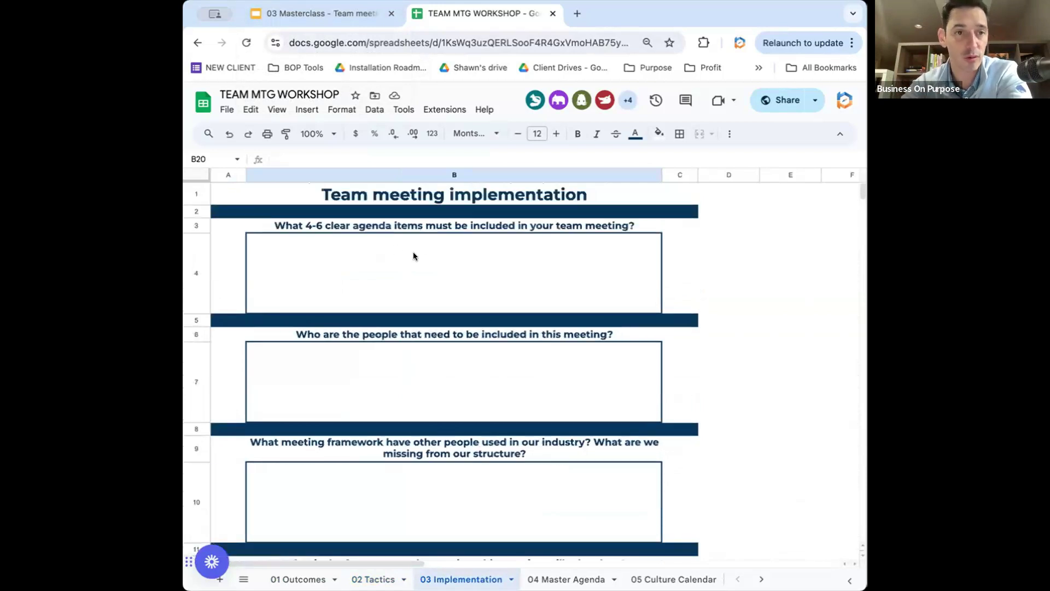
{"action": "scroll", "coordinate": [421, 270], "scroll_direction": "down", "scroll_amount": 1}
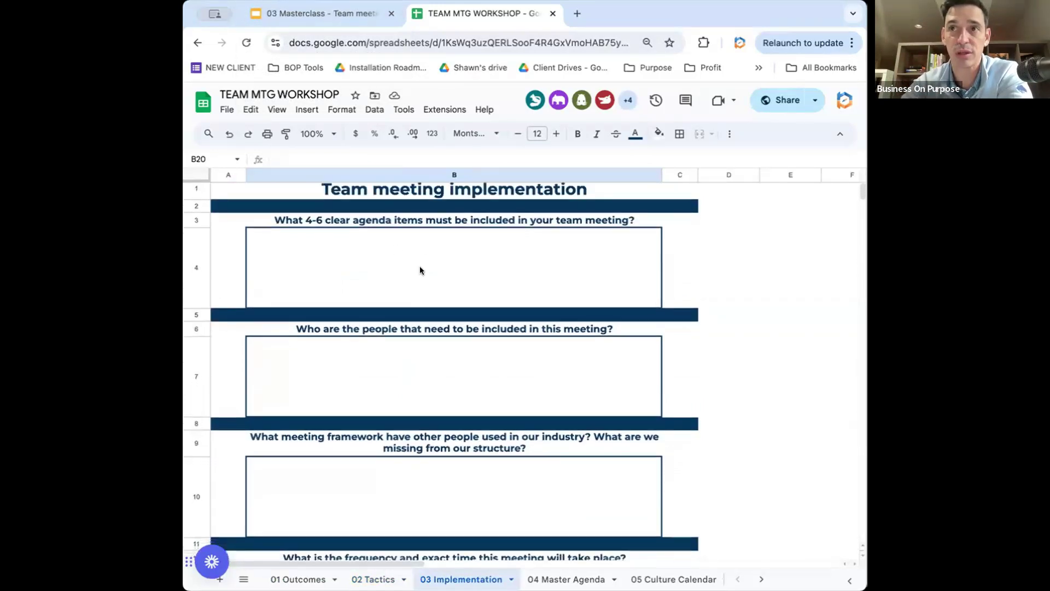
{"action": "scroll", "coordinate": [409, 345], "scroll_direction": "down", "scroll_amount": 3}
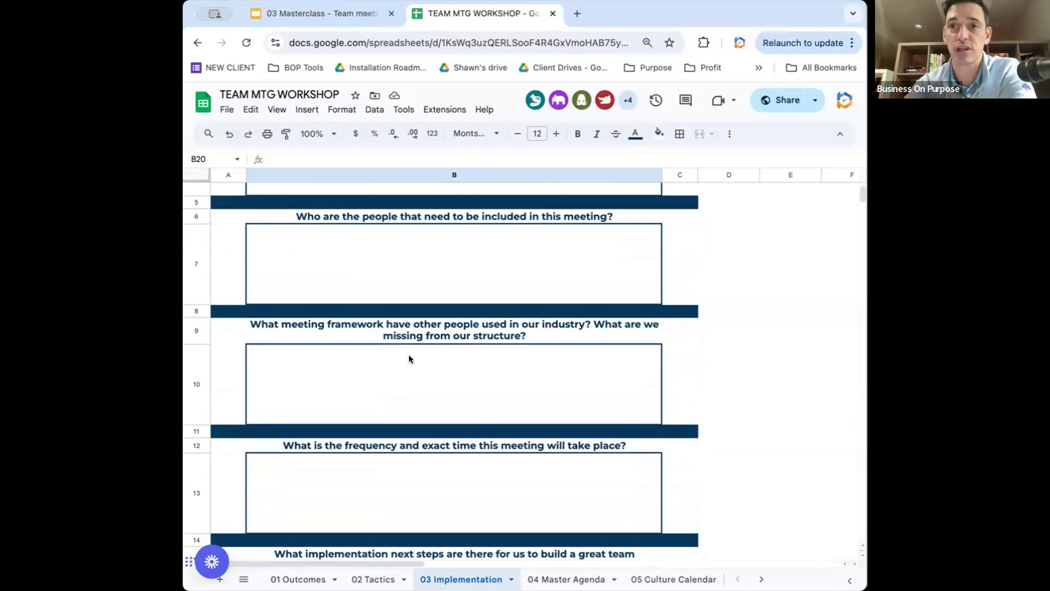
{"action": "scroll", "coordinate": [409, 358], "scroll_direction": "down", "scroll_amount": 2}
{"action": "left_click", "coordinate": [409, 359]}
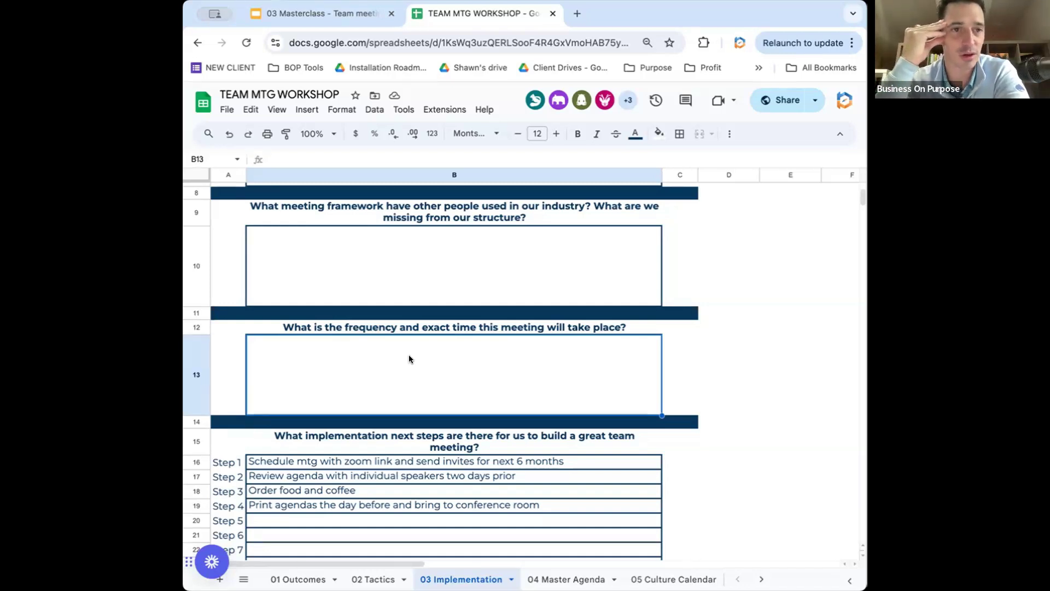
Step: Review the implementation steps in B16 and B17, then go to the 04 Master Agenda sheet
{"action": "scroll", "coordinate": [410, 358], "scroll_direction": "down", "scroll_amount": 4}
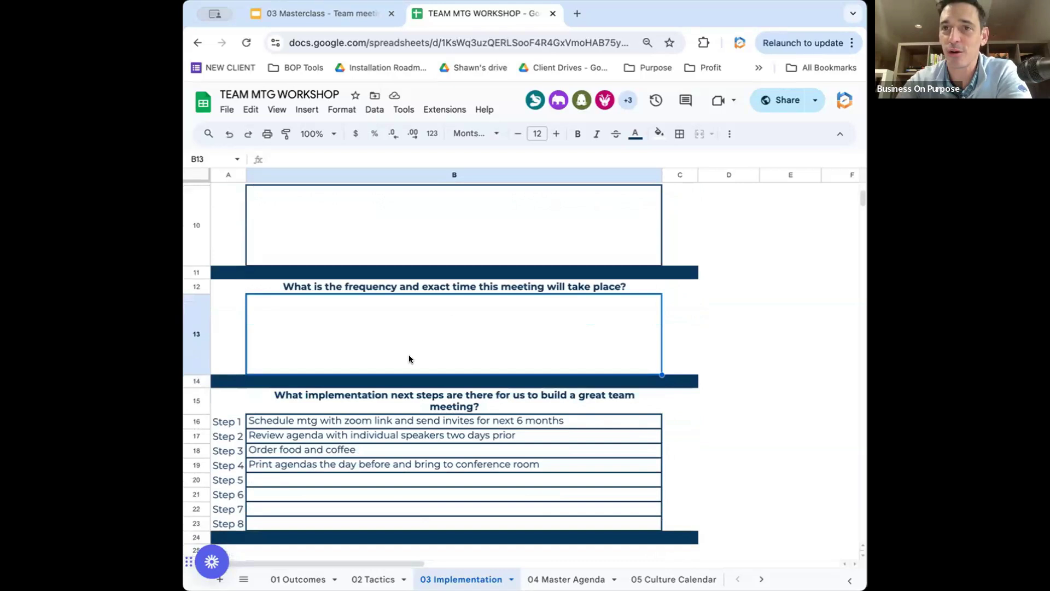
{"action": "scroll", "coordinate": [409, 359], "scroll_direction": "down", "scroll_amount": 1}
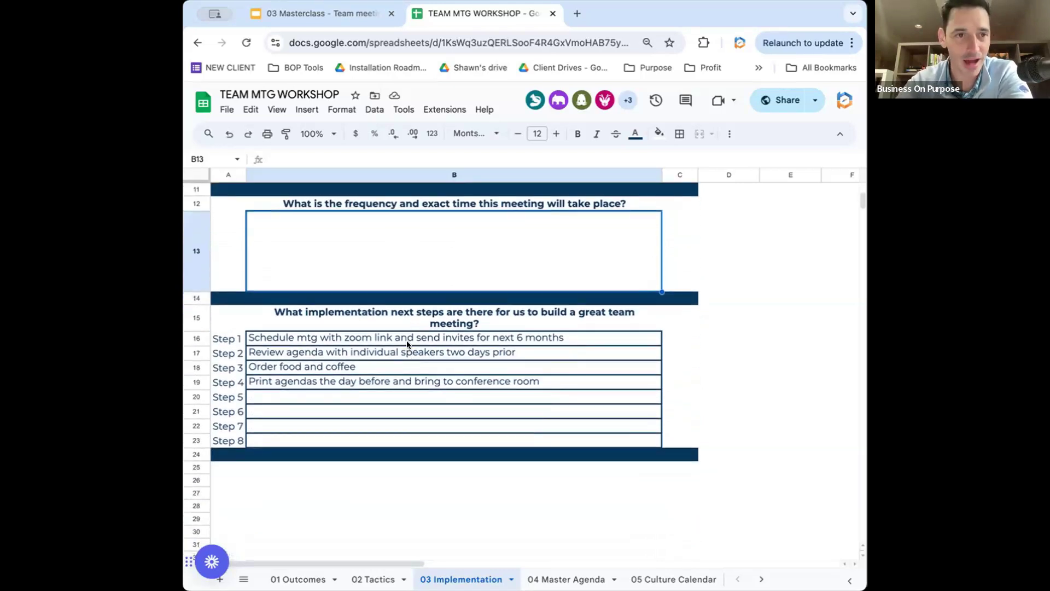
{"action": "left_click", "coordinate": [406, 341]}
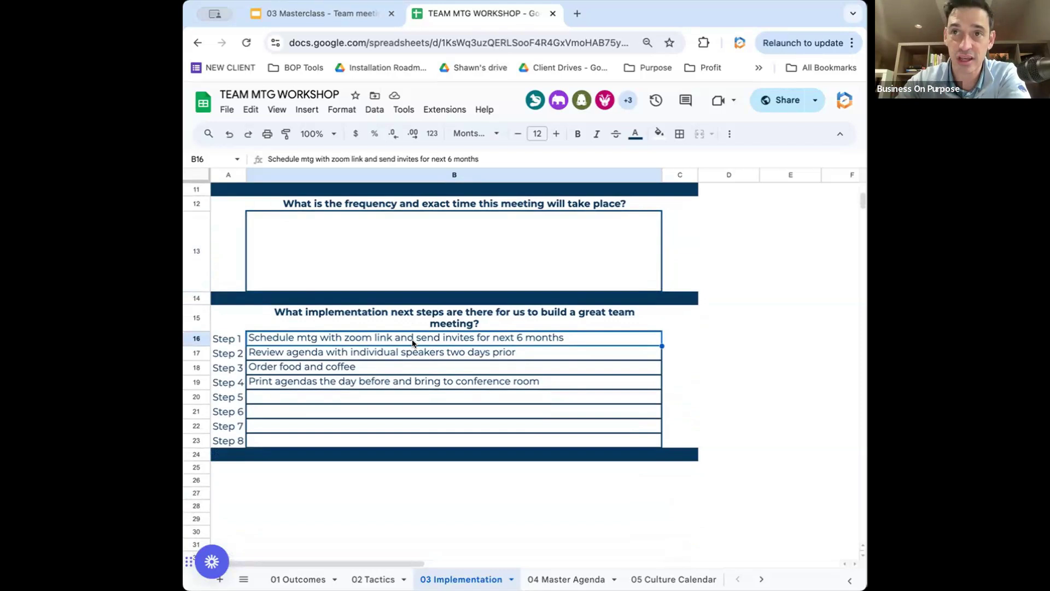
{"action": "left_click", "coordinate": [386, 357]}
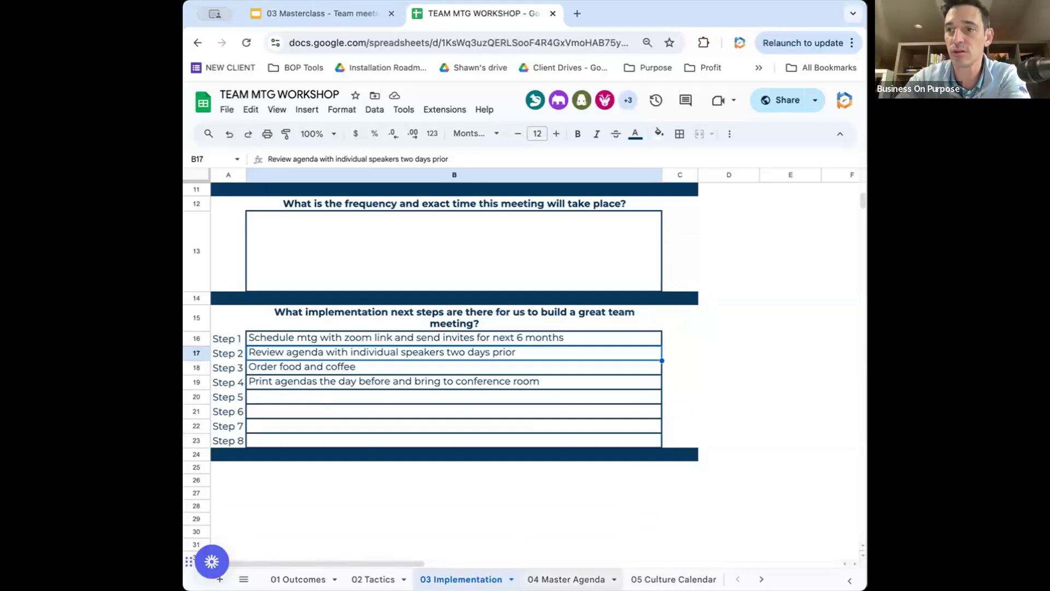
{"action": "left_click", "coordinate": [574, 579]}
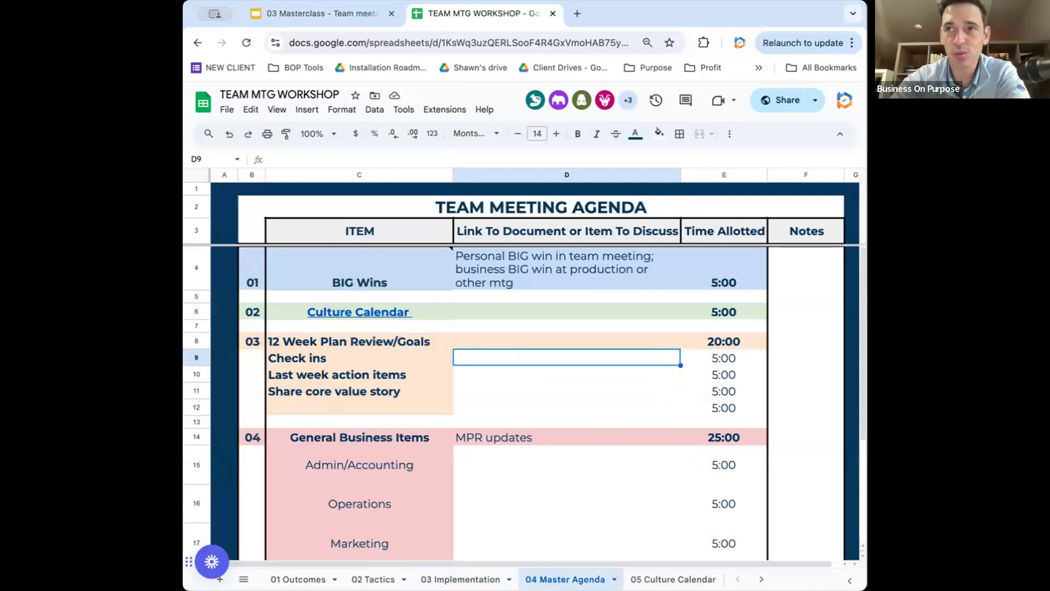
{"action": "scroll", "coordinate": [591, 515], "scroll_direction": "down", "scroll_amount": 1}
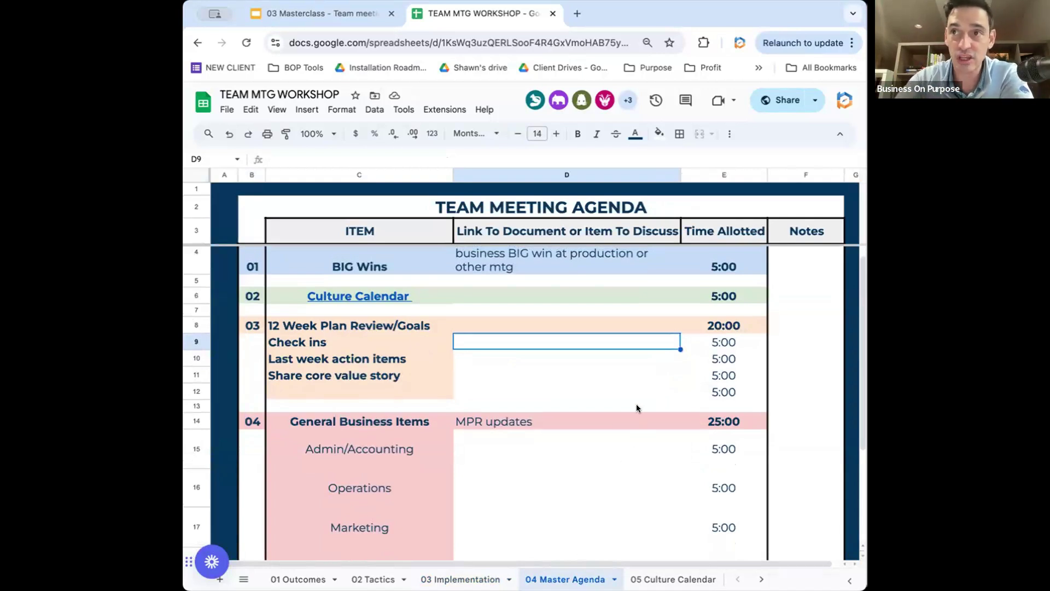
{"action": "scroll", "coordinate": [553, 365], "scroll_direction": "down", "scroll_amount": 2}
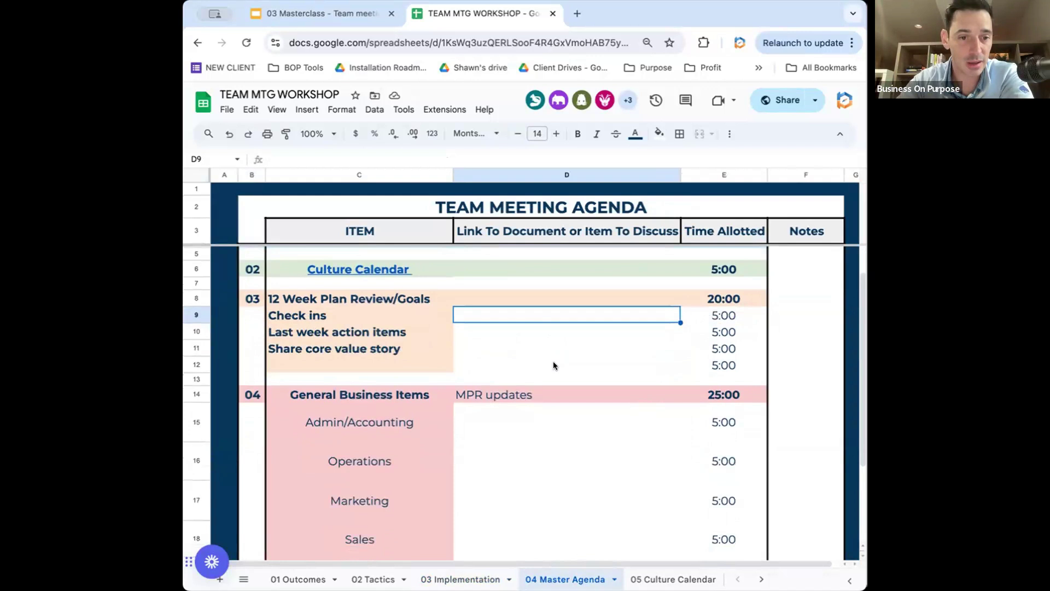
{"action": "scroll", "coordinate": [553, 365], "scroll_direction": "down", "scroll_amount": 3}
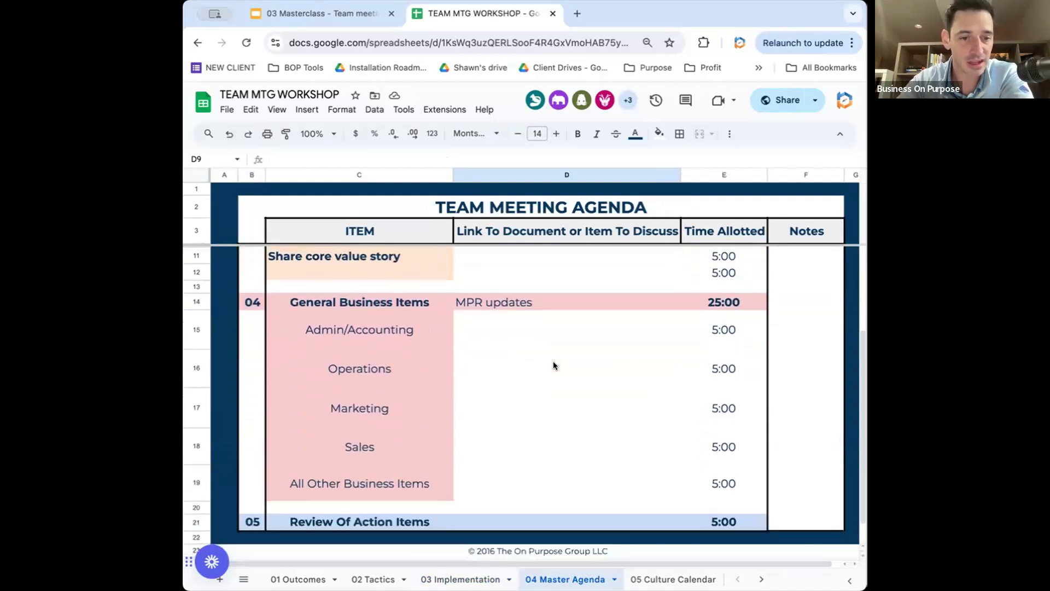
{"action": "scroll", "coordinate": [554, 364], "scroll_direction": "up", "scroll_amount": 5}
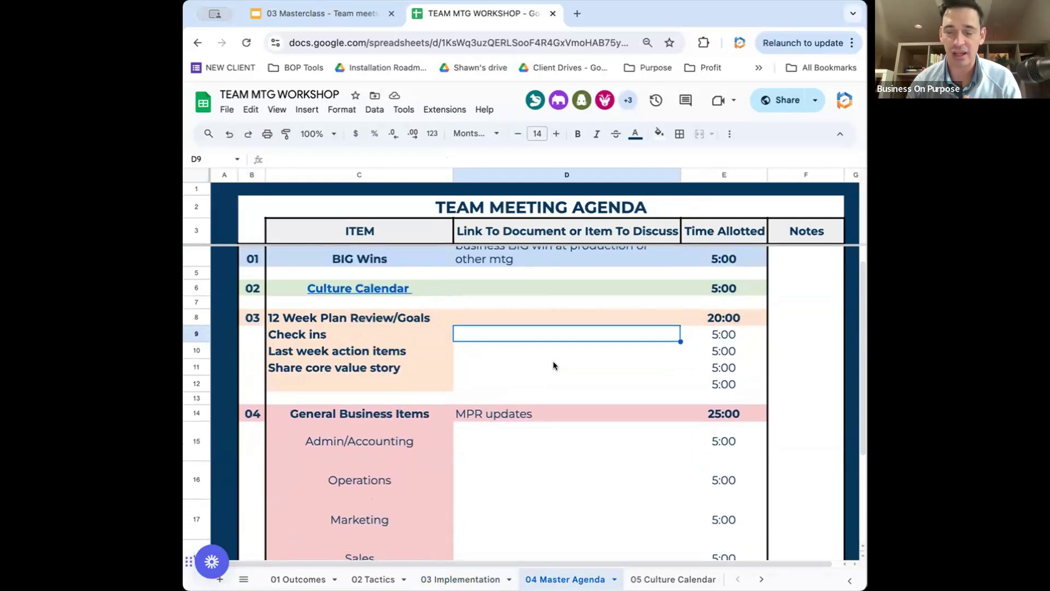
{"action": "scroll", "coordinate": [549, 363], "scroll_direction": "up", "scroll_amount": 1}
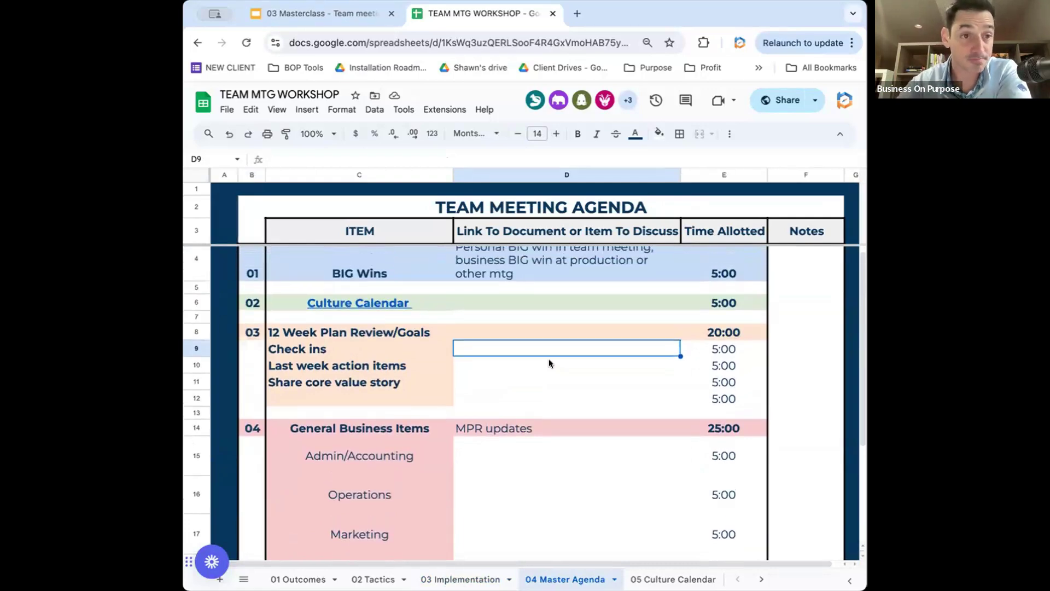
{"action": "scroll", "coordinate": [520, 283], "scroll_direction": "up", "scroll_amount": 1}
{"action": "left_click", "coordinate": [521, 282]}
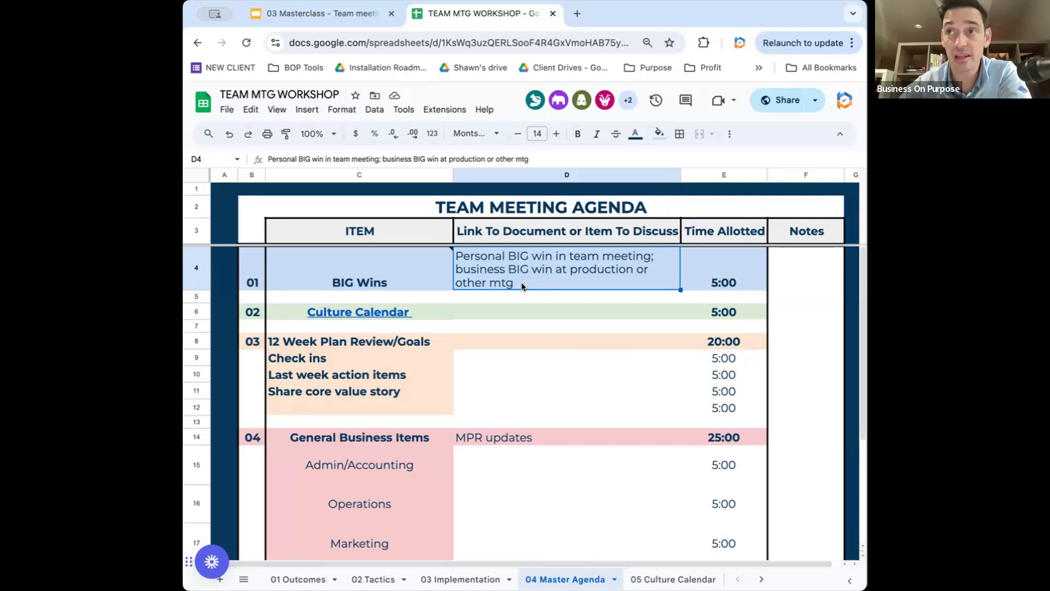
Step: Check the BIG Wins note and the empty Culture Calendar discussion cell, then go to 05 Culture Calendar
{"action": "left_click", "coordinate": [425, 256]}
{"action": "left_click", "coordinate": [645, 276]}
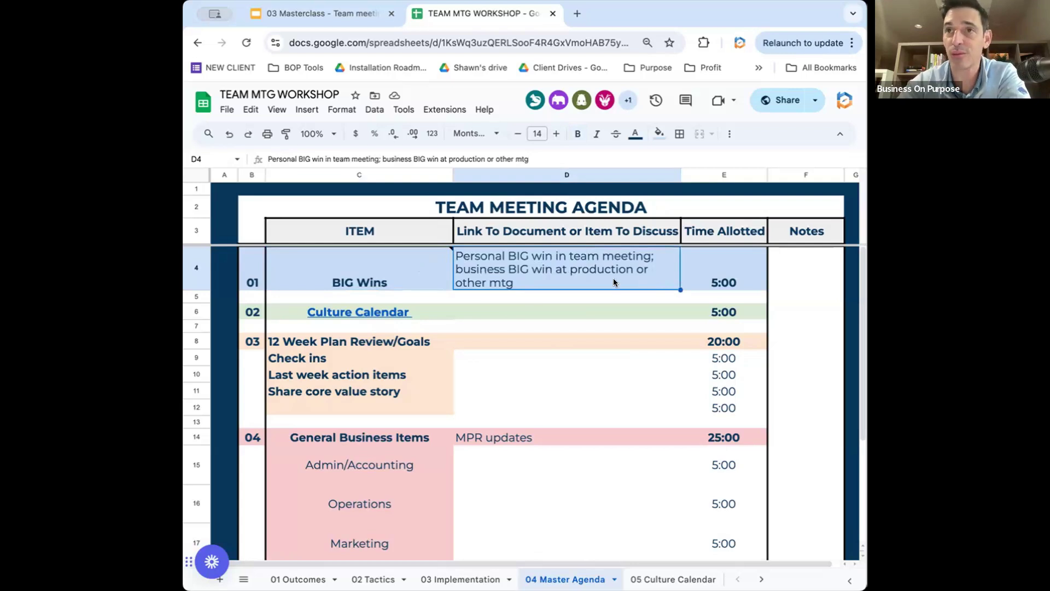
{"action": "left_click", "coordinate": [514, 309]}
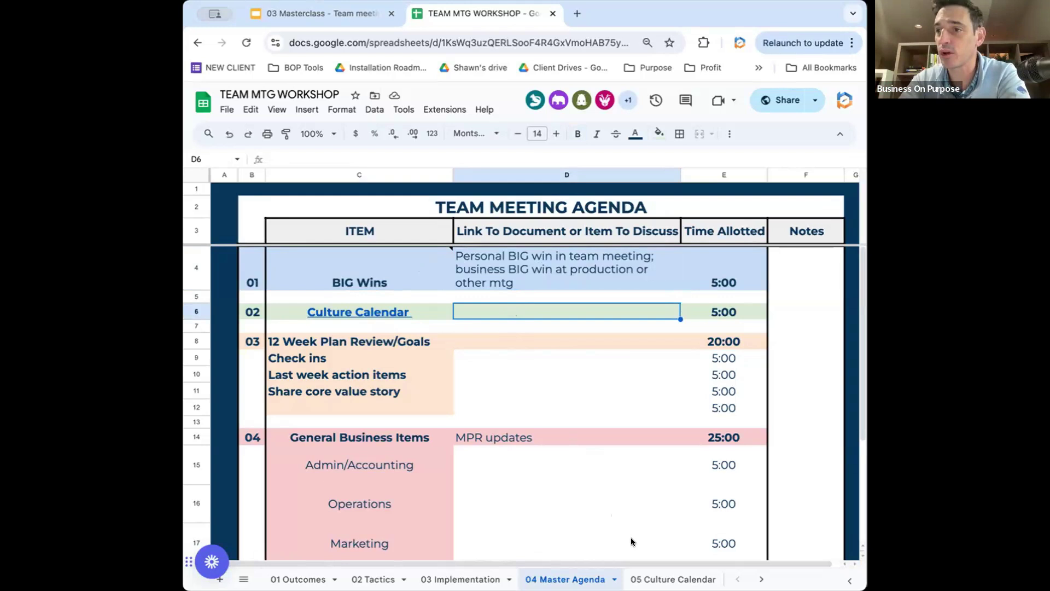
{"action": "left_click", "coordinate": [663, 579]}
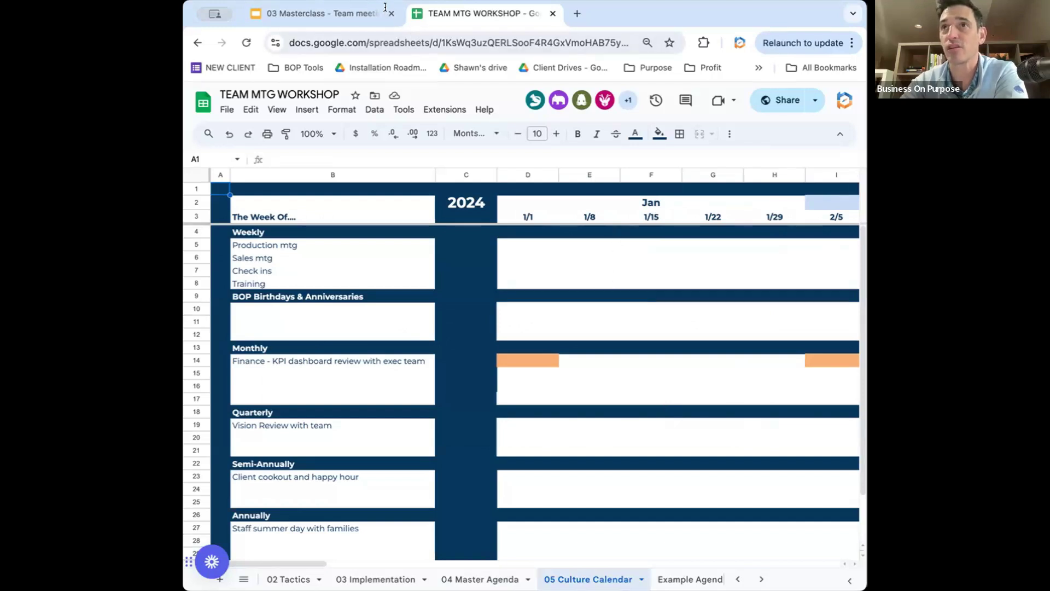
{"action": "left_click", "coordinate": [528, 175]}
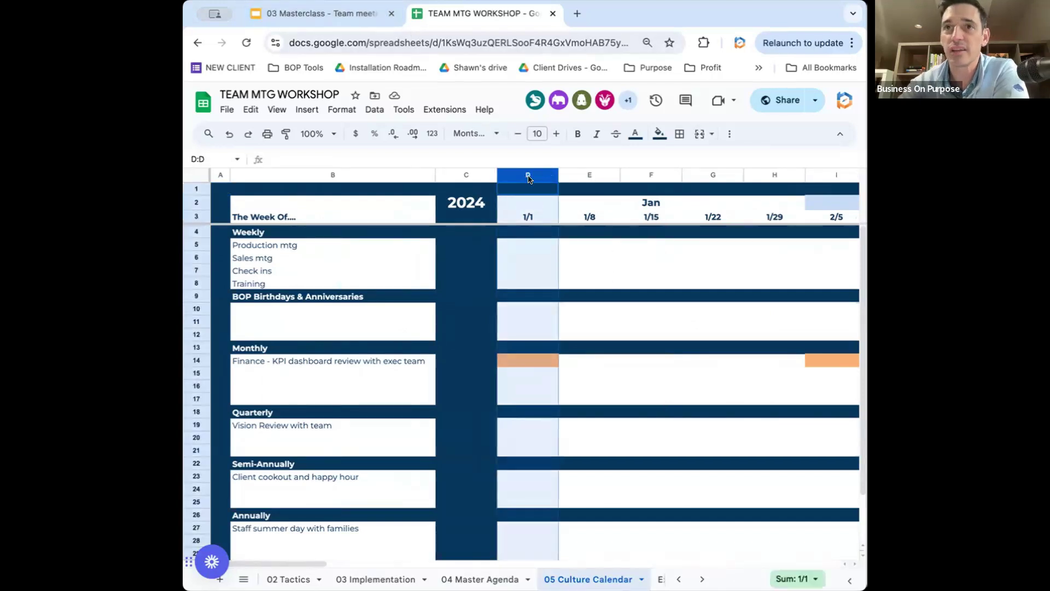
{"action": "scroll", "coordinate": [514, 266], "scroll_direction": "down", "scroll_amount": 1}
{"action": "left_click", "coordinate": [520, 238]}
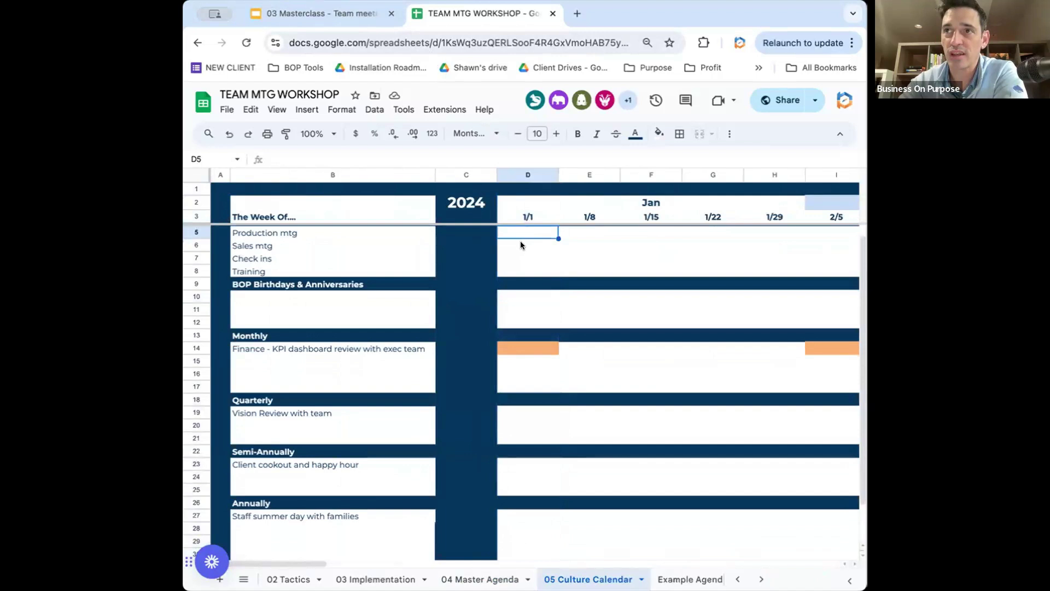
{"action": "double_click", "coordinate": [520, 233]}
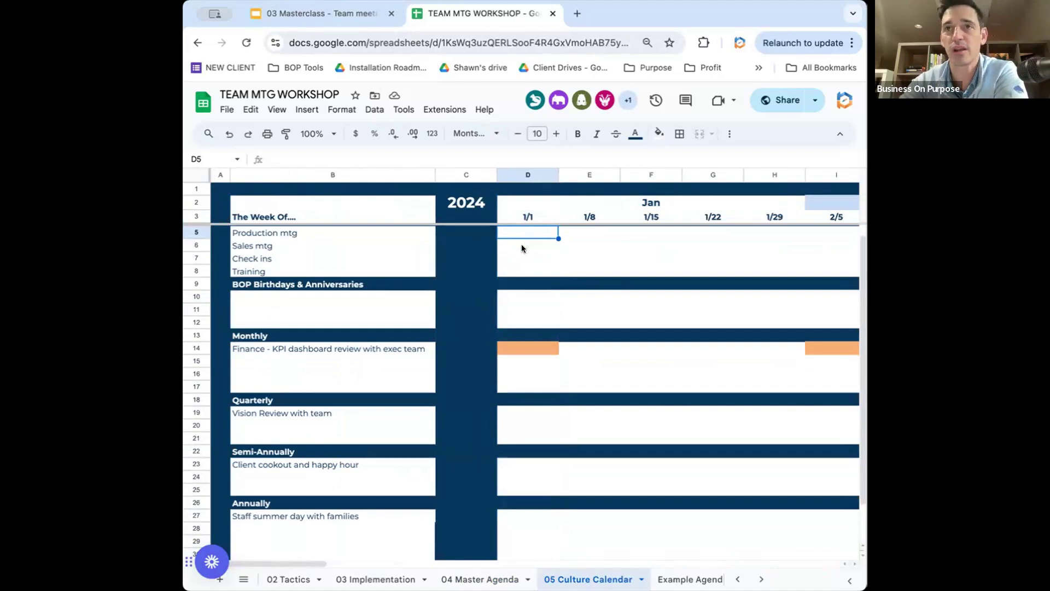
{"action": "left_click", "coordinate": [522, 249]}
{"action": "left_click", "coordinate": [524, 258]}
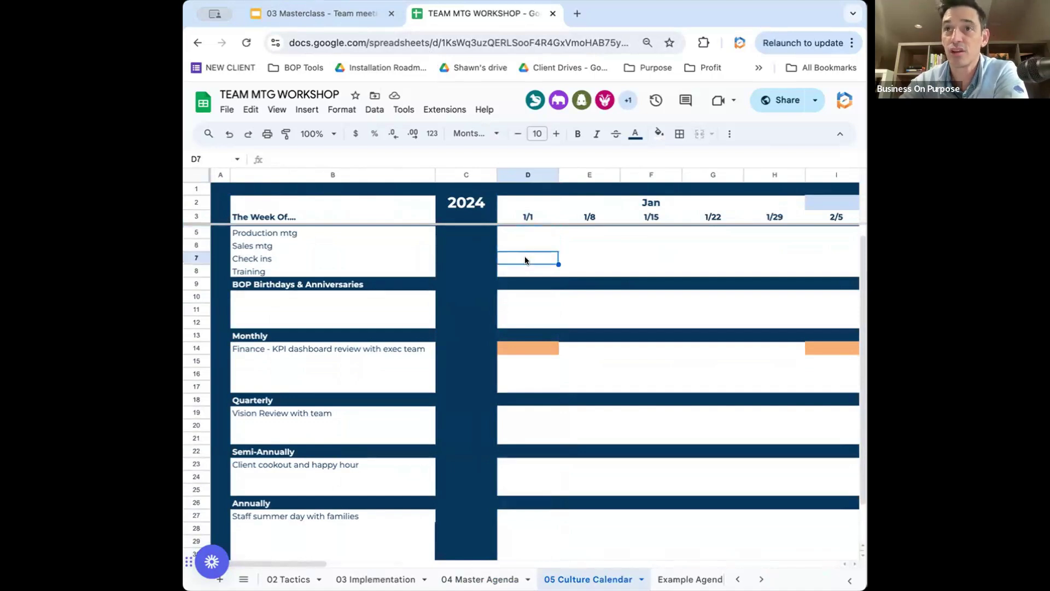
{"action": "left_click", "coordinate": [525, 271]}
{"action": "right_click", "coordinate": [525, 271]}
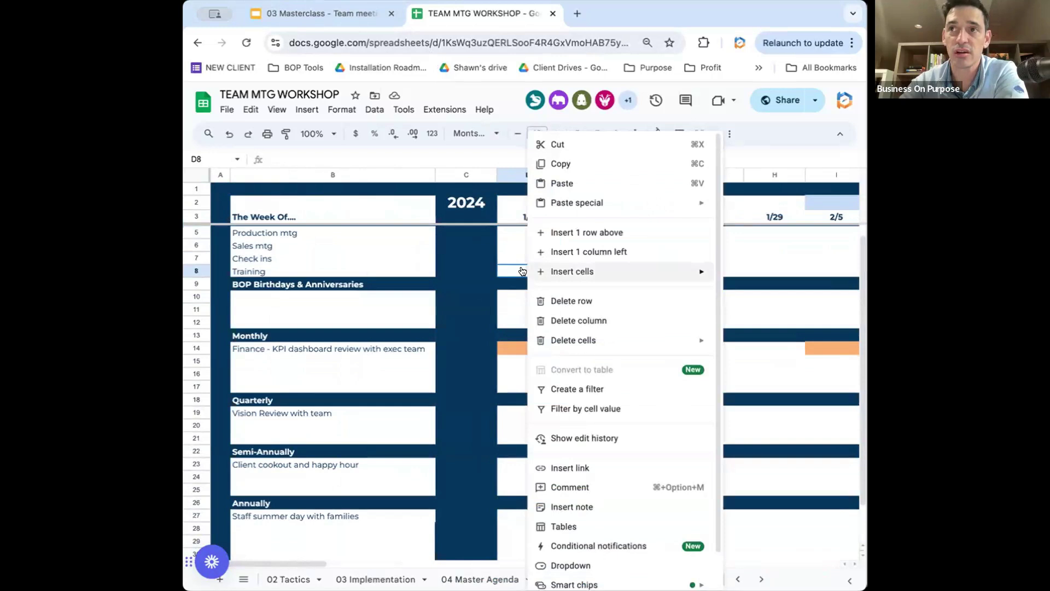
{"action": "left_click", "coordinate": [507, 244]}
{"action": "left_click", "coordinate": [504, 266]}
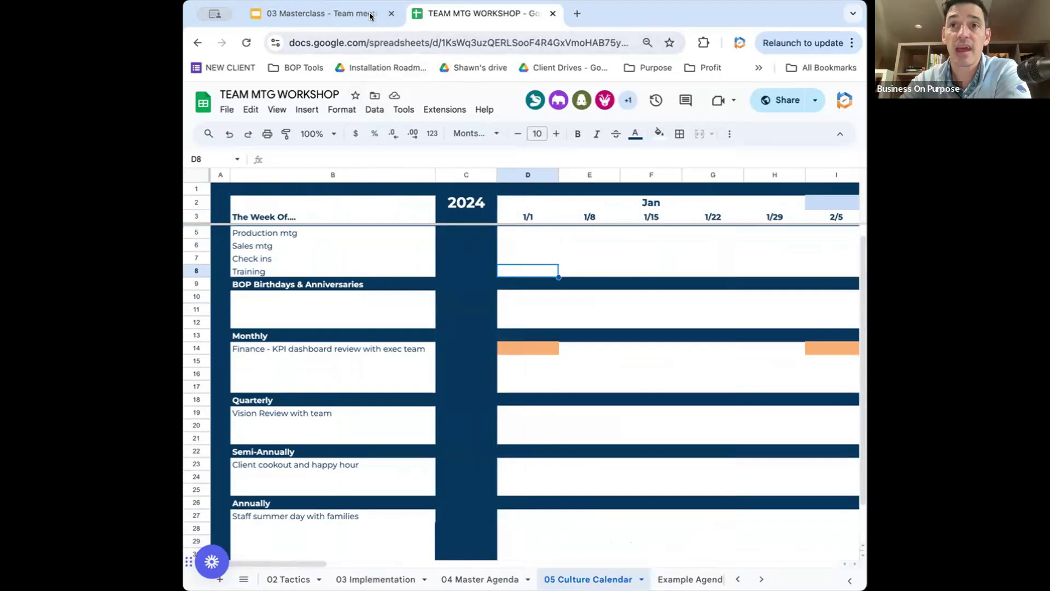
{"action": "scroll", "coordinate": [301, 345], "scroll_direction": "down", "scroll_amount": 1}
{"action": "scroll", "coordinate": [301, 344], "scroll_direction": "down", "scroll_amount": 1}
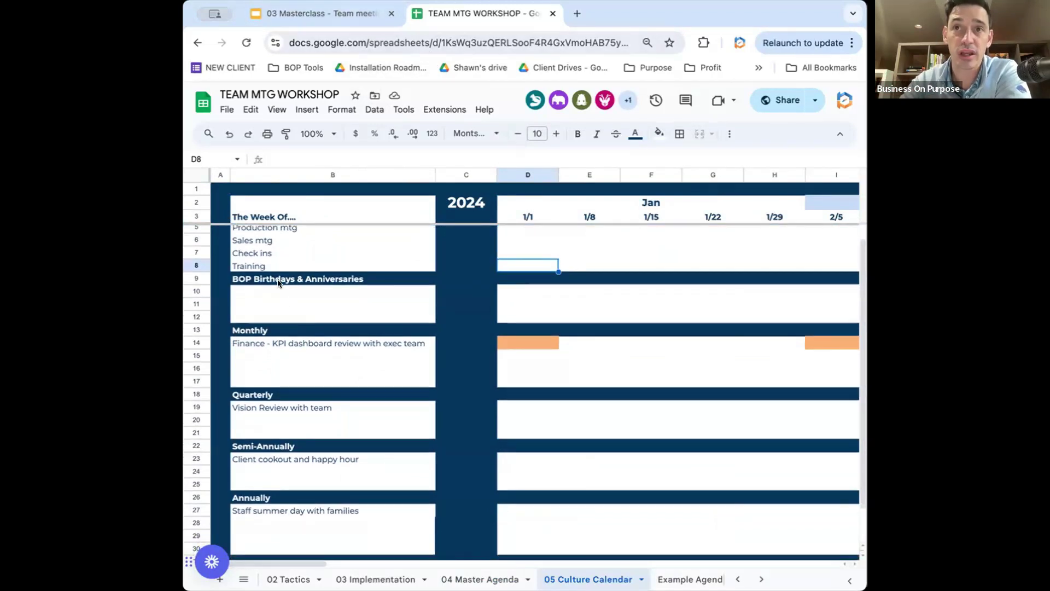
{"action": "left_click", "coordinate": [299, 261]}
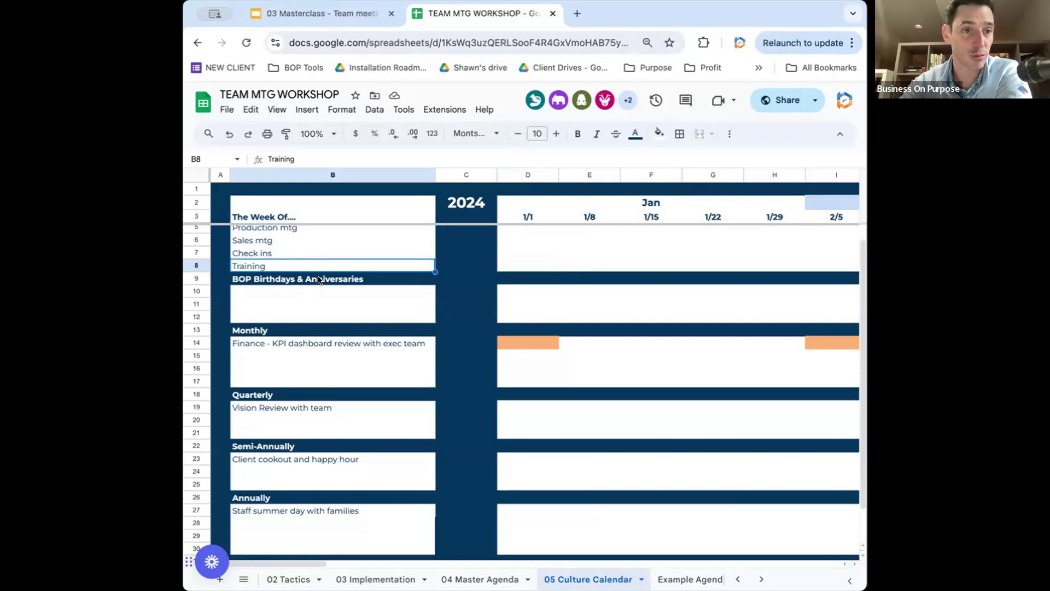
{"action": "left_click", "coordinate": [526, 264]}
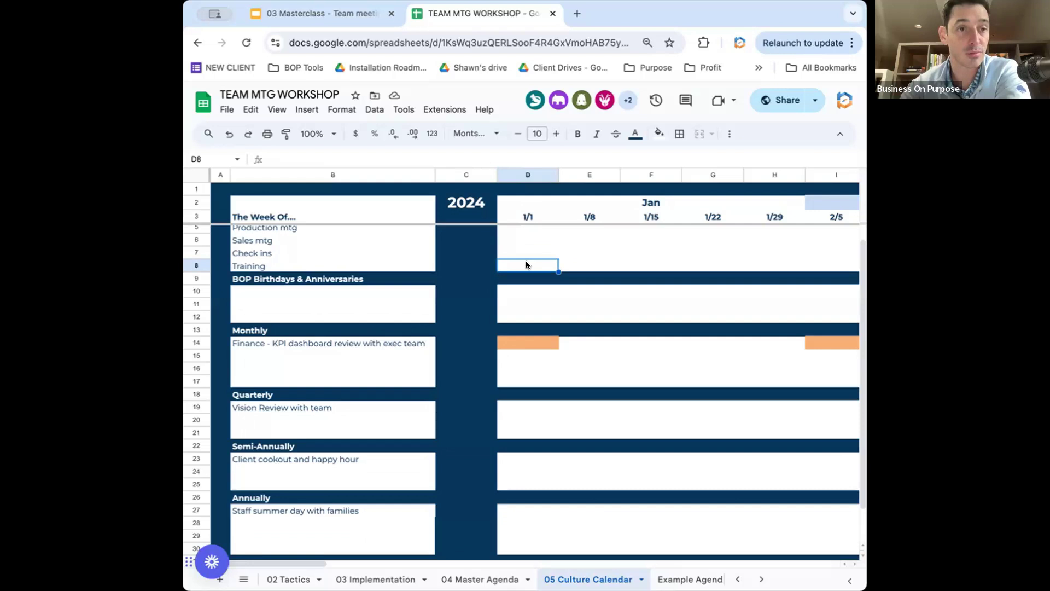
{"action": "scroll", "coordinate": [535, 273], "scroll_direction": "down", "scroll_amount": 1}
{"action": "left_click", "coordinate": [535, 289]}
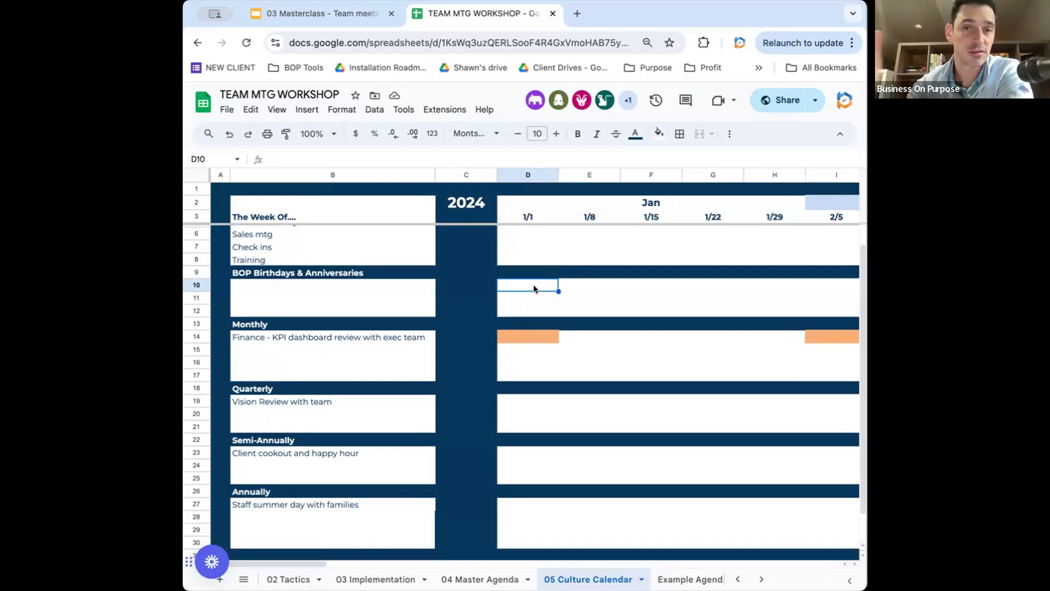
{"action": "left_click_drag", "start_coordinate": [536, 286], "coordinate": [535, 311]}
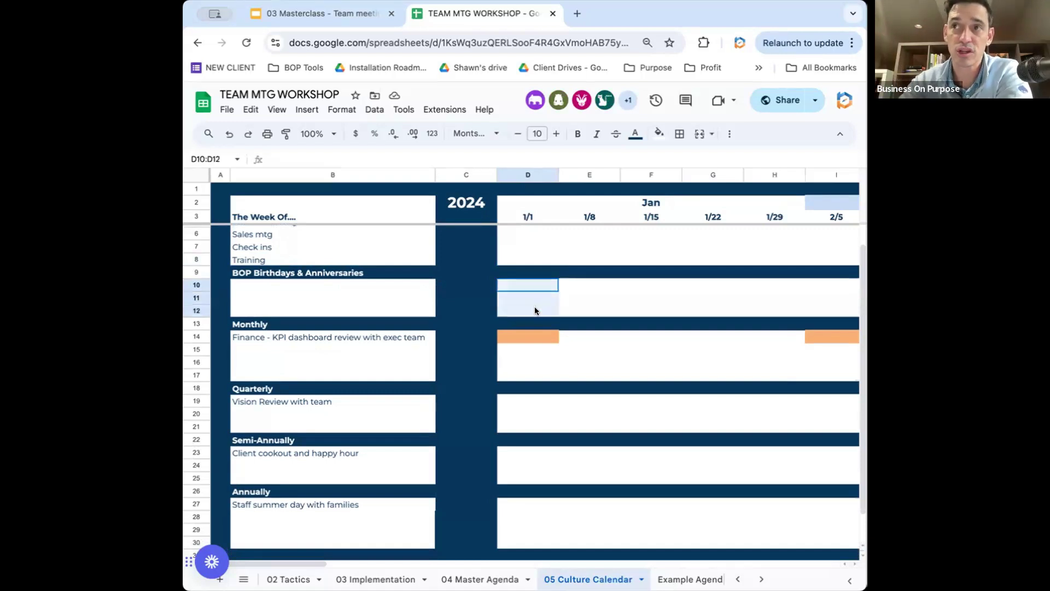
{"action": "scroll", "coordinate": [535, 311], "scroll_direction": "down", "scroll_amount": 1}
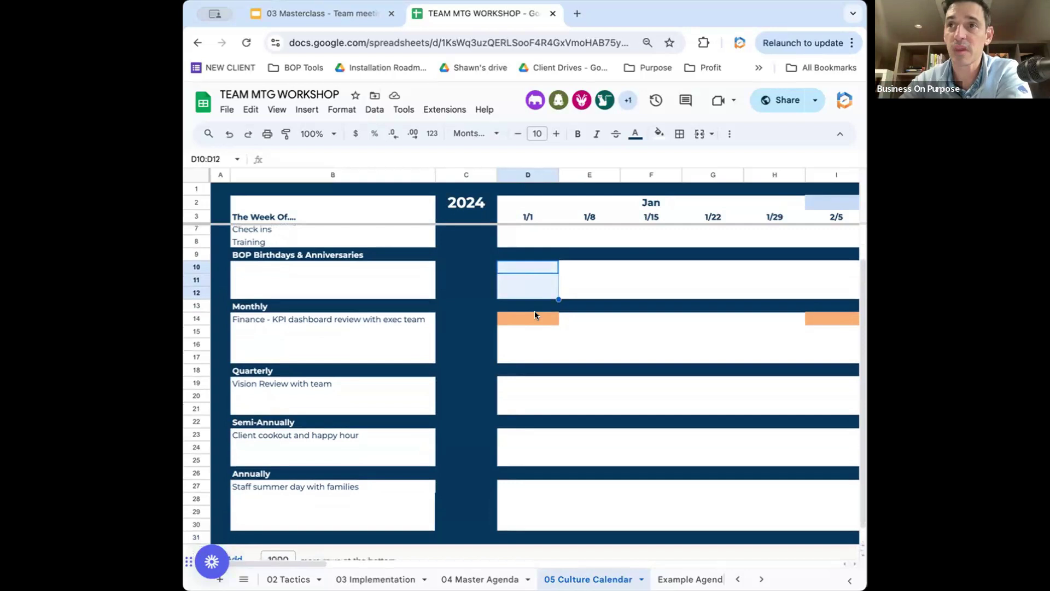
{"action": "left_click", "coordinate": [529, 322]}
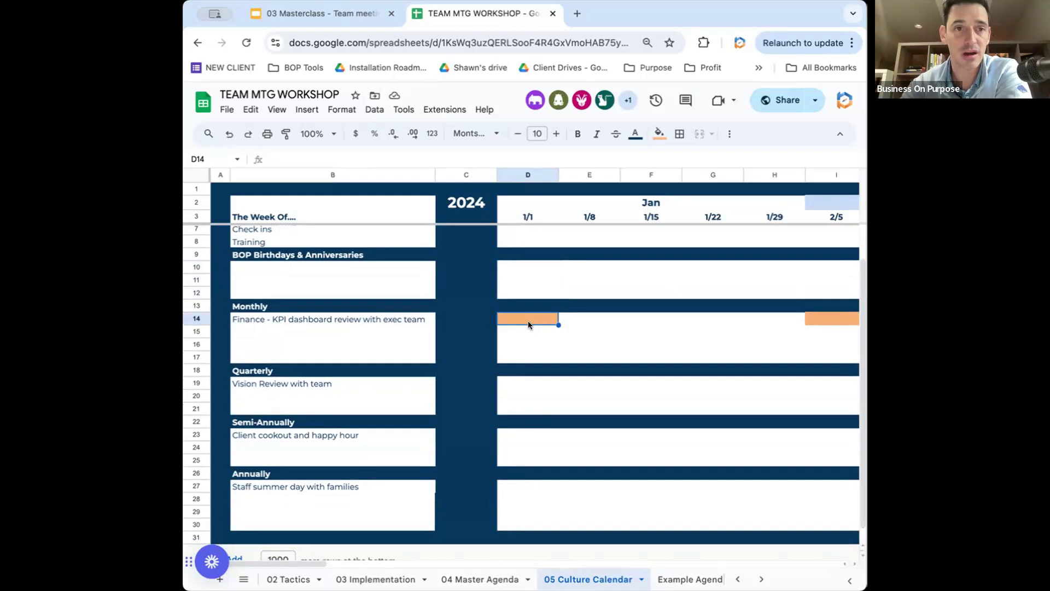
{"action": "scroll", "coordinate": [527, 320], "scroll_direction": "down", "scroll_amount": 1}
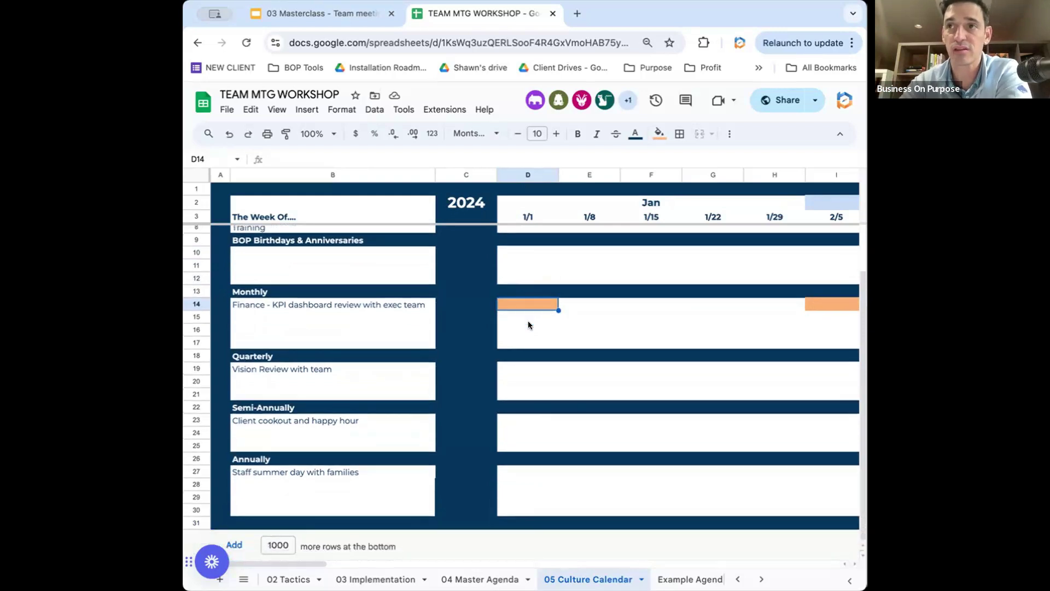
{"action": "left_click", "coordinate": [537, 367]}
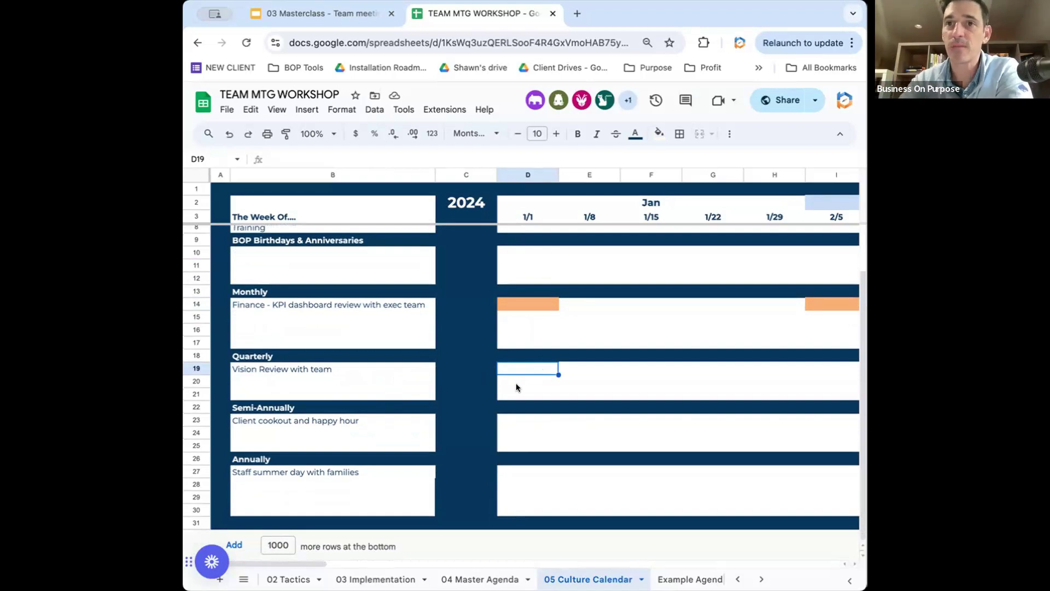
{"action": "left_click", "coordinate": [516, 421]}
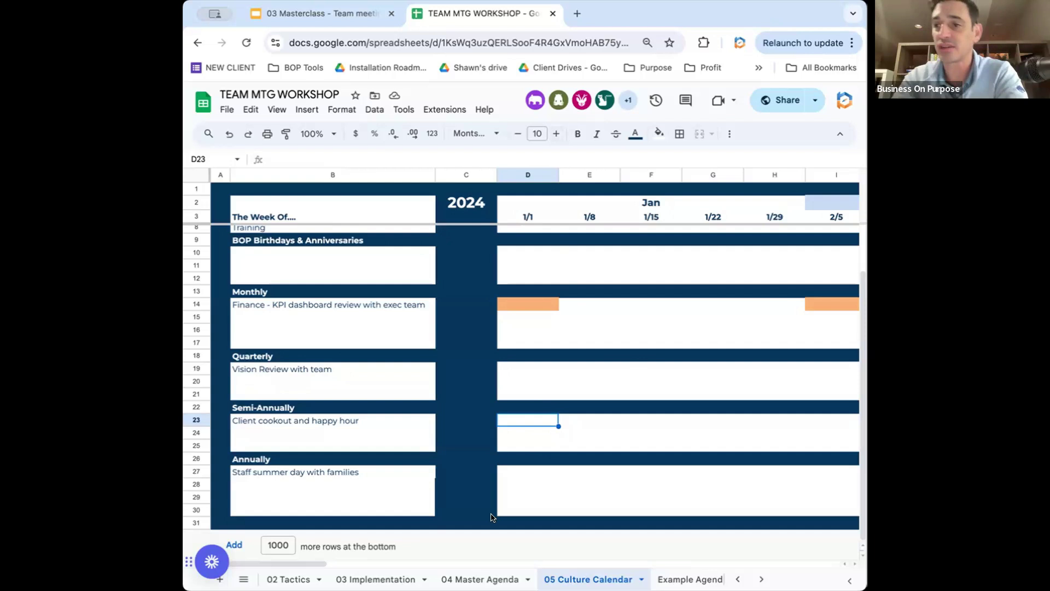
Step: Go back to the 04 Master Agenda sheet, where Culture Calendar has a 5:00 allotment
{"action": "left_click", "coordinate": [482, 579]}
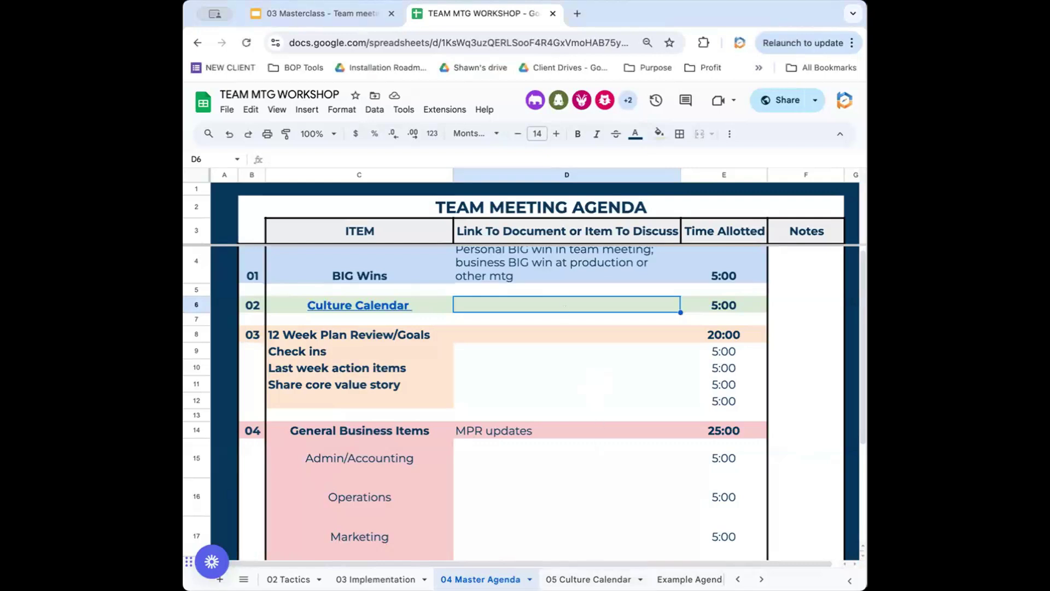
Step: Switch back to the 05 Culture Calendar sheet with its 2024 event grid
{"action": "left_click", "coordinate": [588, 579]}
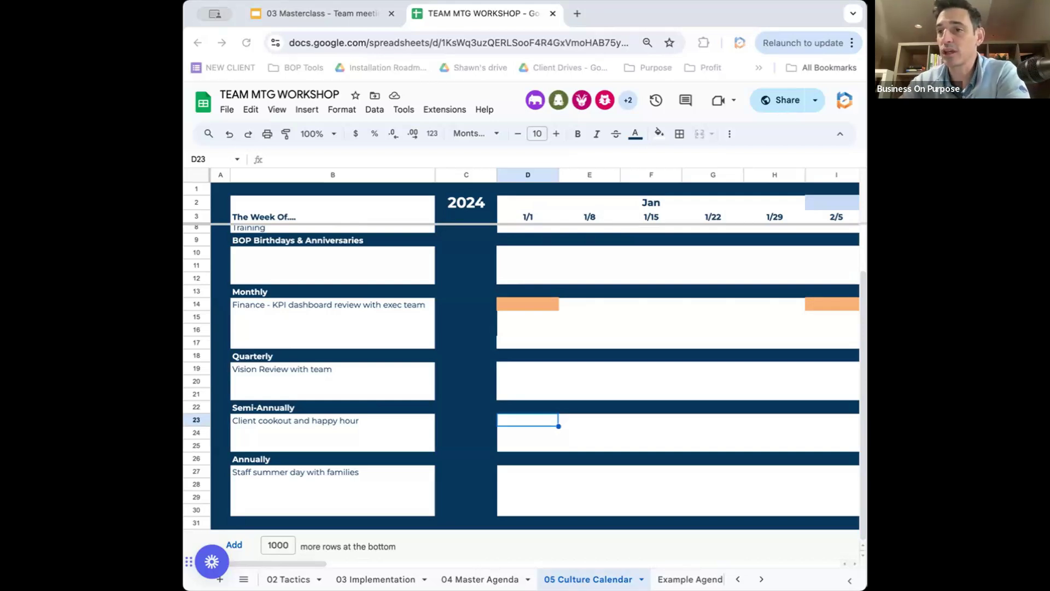
{"action": "left_click", "coordinate": [480, 579]}
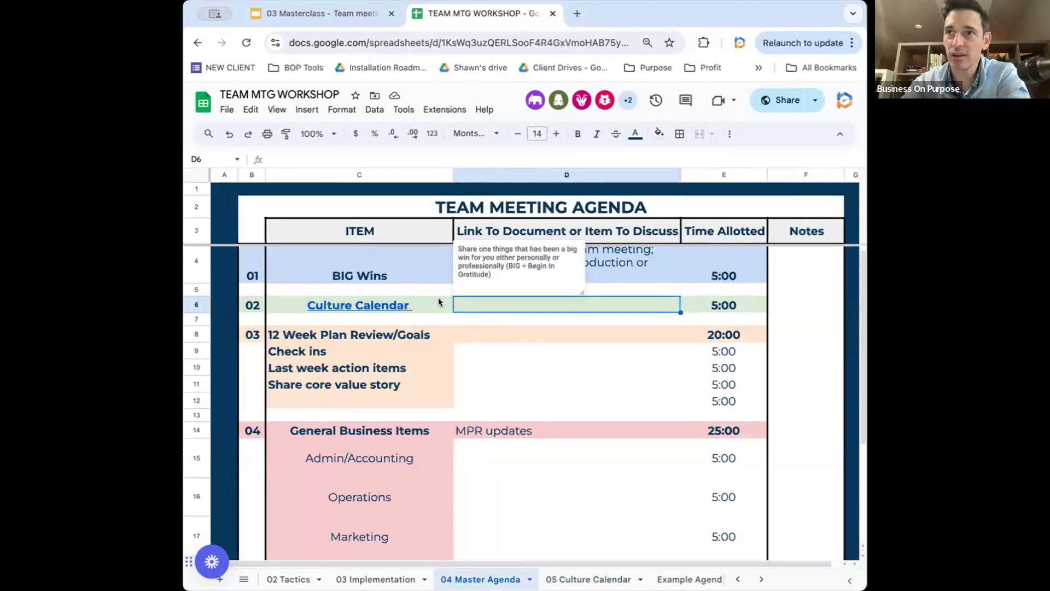
{"action": "left_click", "coordinate": [510, 336]}
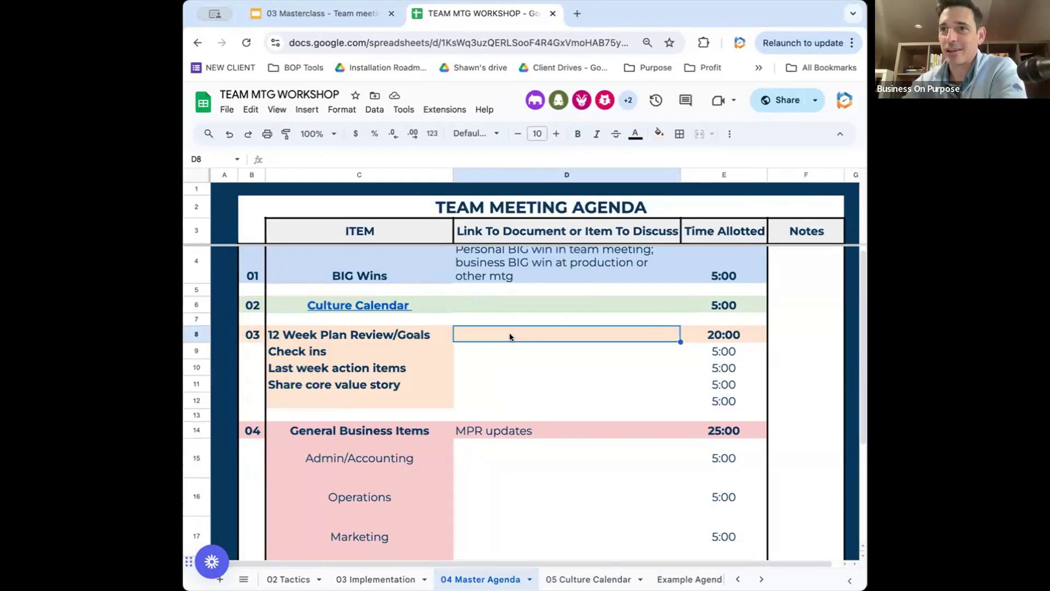
{"action": "left_click", "coordinate": [417, 336]}
{"action": "left_click", "coordinate": [408, 357]}
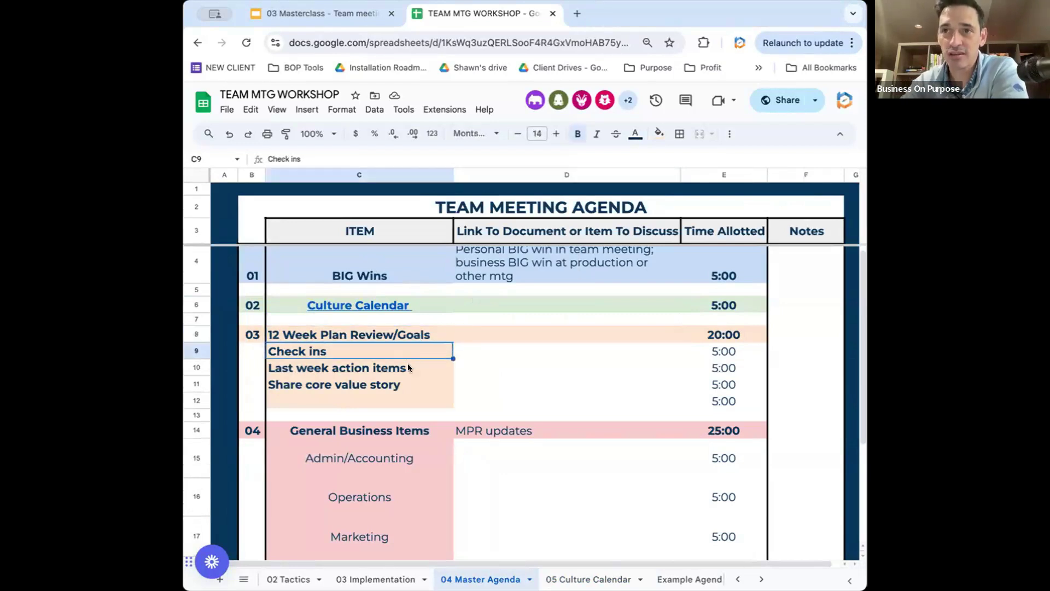
{"action": "left_click", "coordinate": [407, 367]}
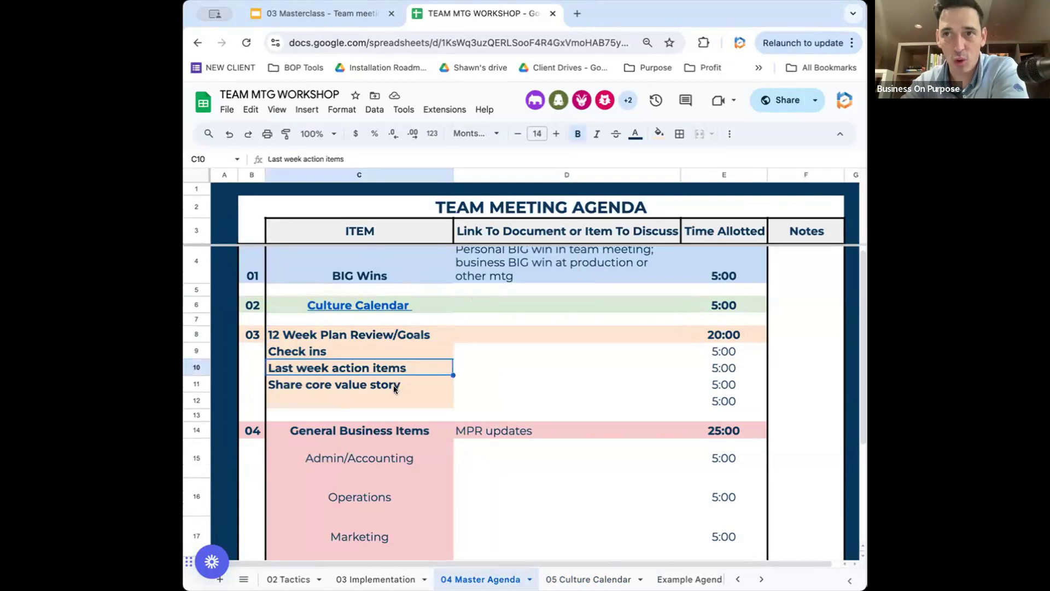
{"action": "left_click", "coordinate": [394, 384]}
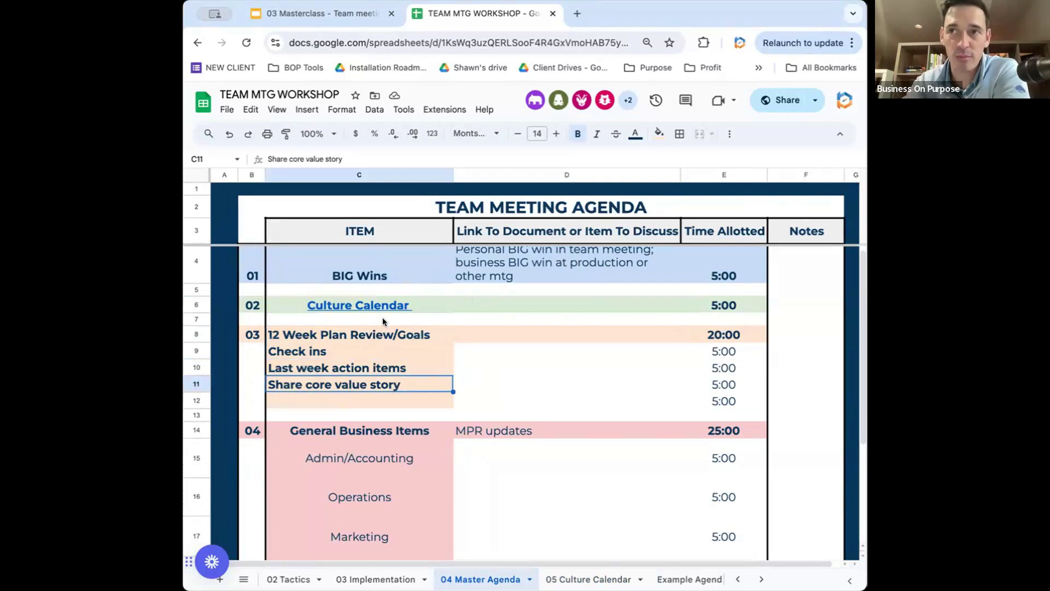
{"action": "left_click", "coordinate": [391, 335]}
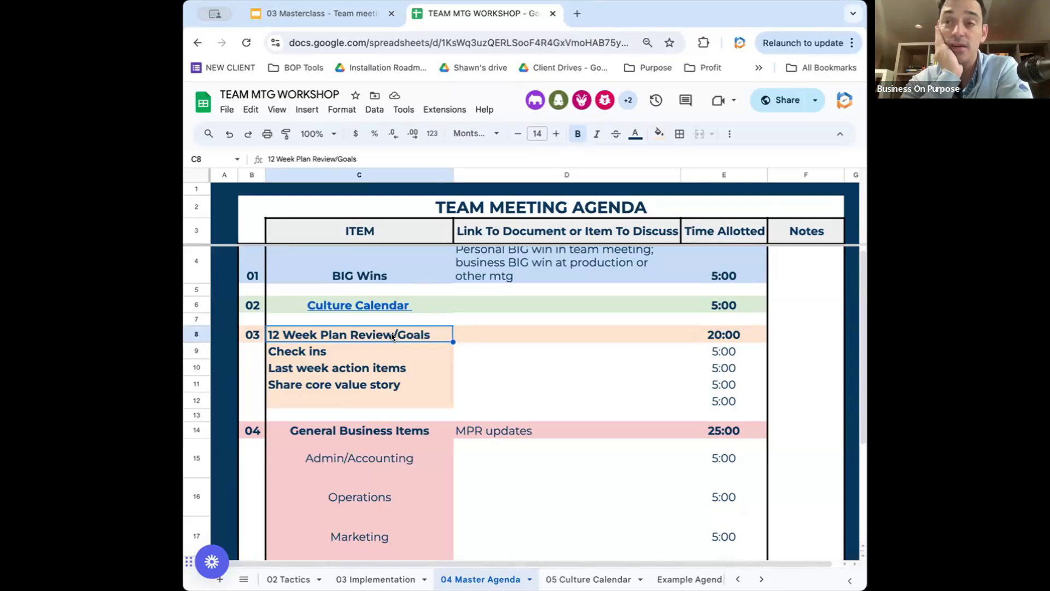
{"action": "left_click", "coordinate": [379, 356]}
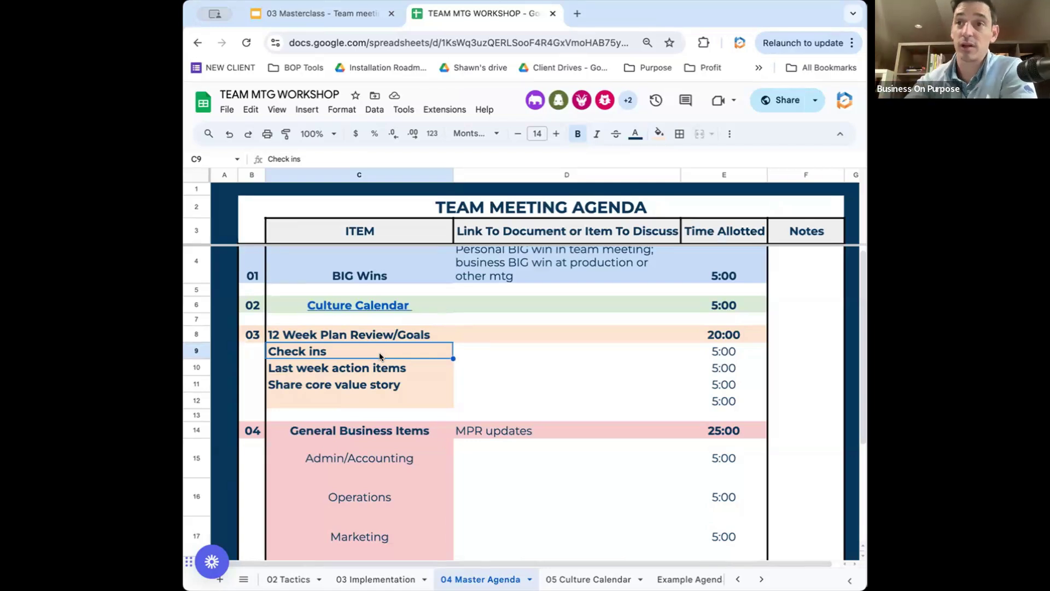
{"action": "left_click", "coordinate": [366, 369]}
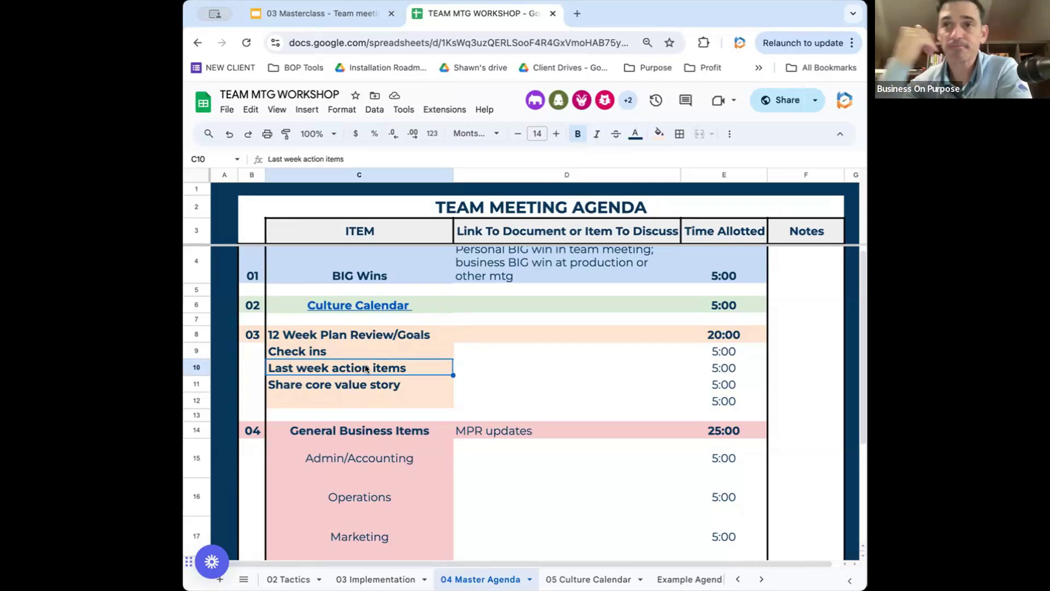
{"action": "left_click", "coordinate": [352, 384]}
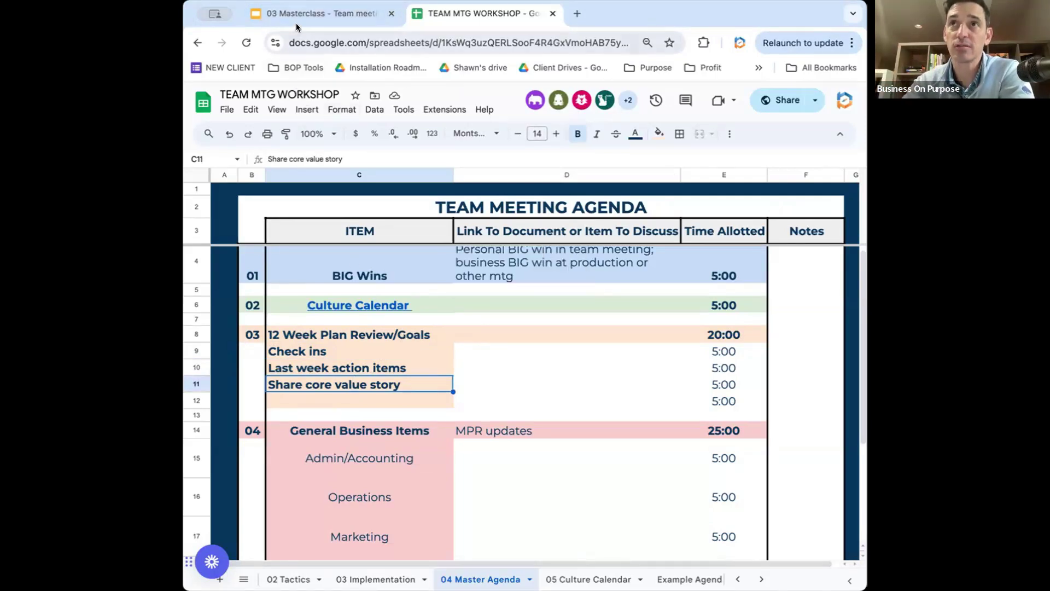
Step: Scroll down the agenda and open a new Chrome tab beside the workbook
{"action": "scroll", "coordinate": [489, 343], "scroll_direction": "down", "scroll_amount": 3}
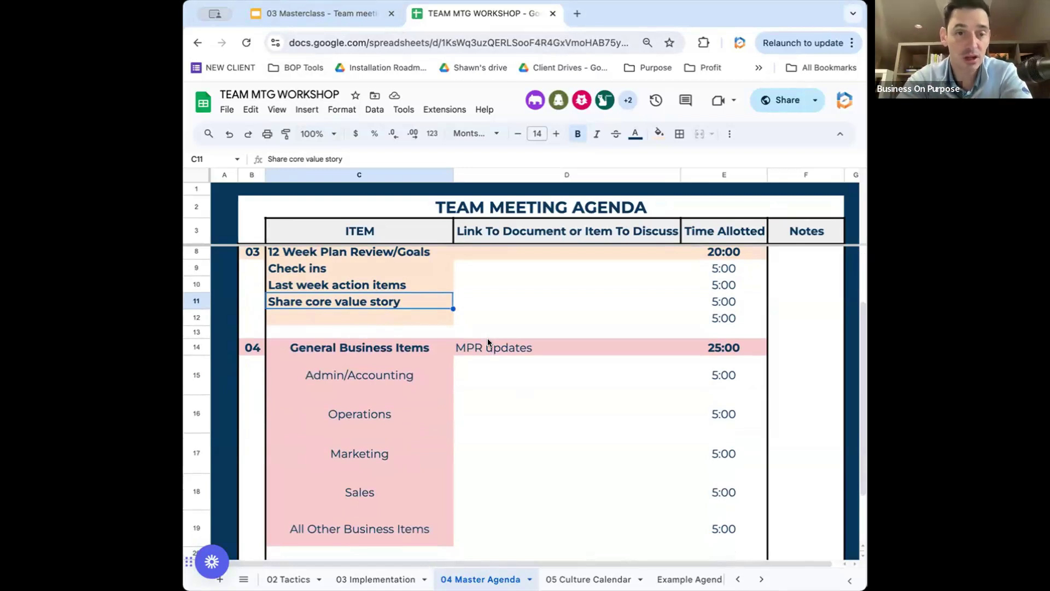
{"action": "left_click", "coordinate": [577, 13]}
Step: Search 'master' in the address bar and open the Swank Master Process Roadmap drawing
{"action": "type", "text": "master"}
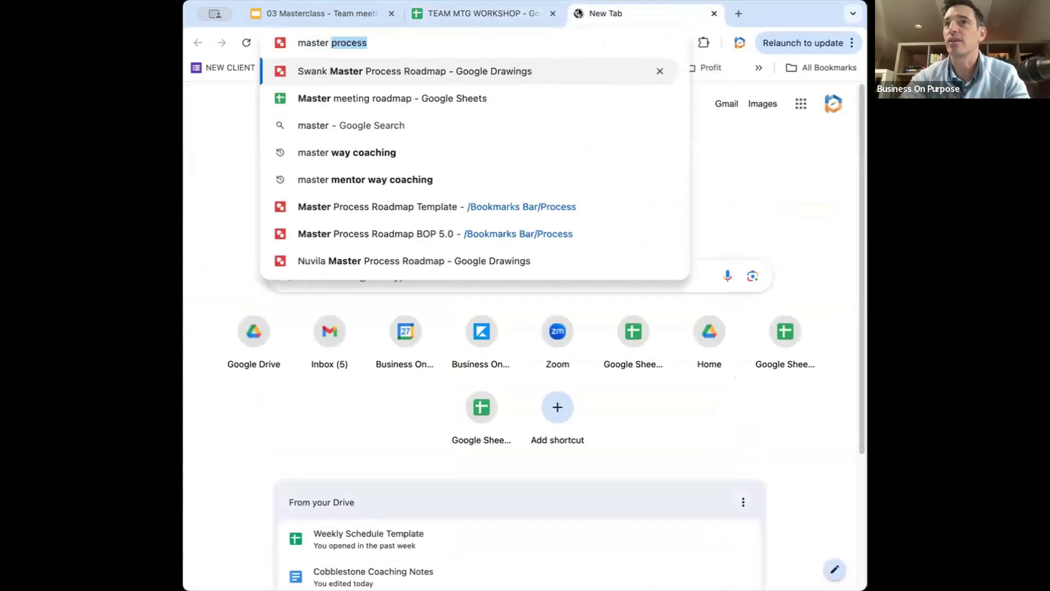
{"action": "left_click", "coordinate": [505, 76]}
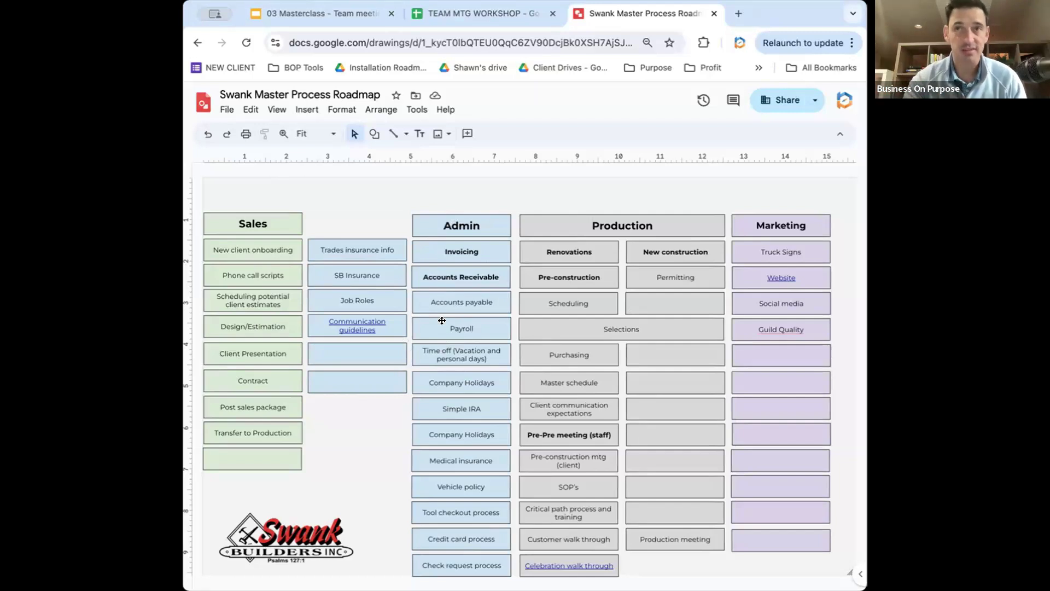
Step: Check the Invoicing item under Admin in the Swank Master Process Roadmap
{"action": "left_click", "coordinate": [453, 17]}
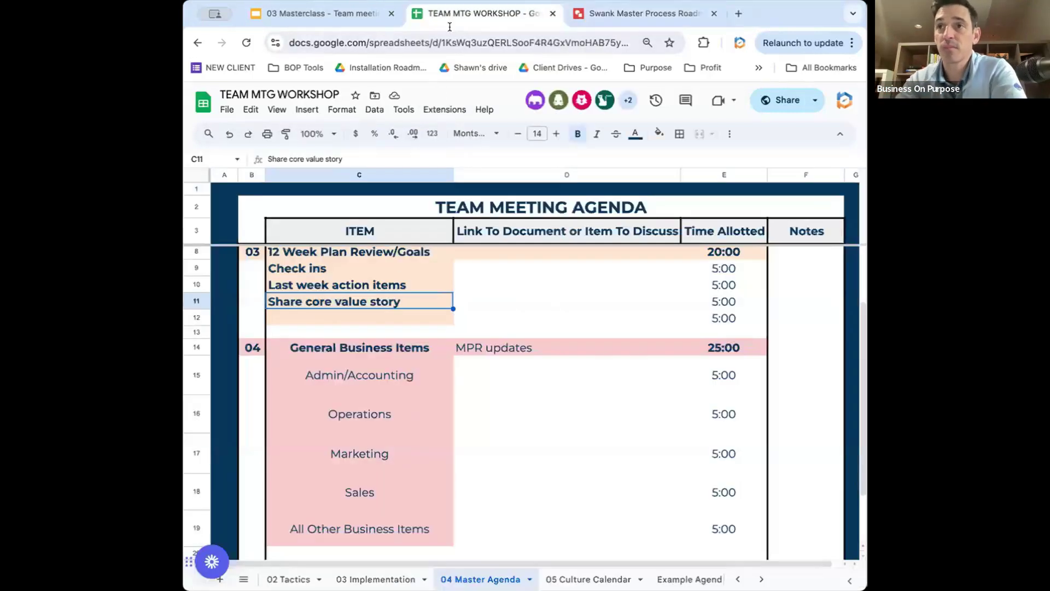
{"action": "left_click", "coordinate": [385, 377]}
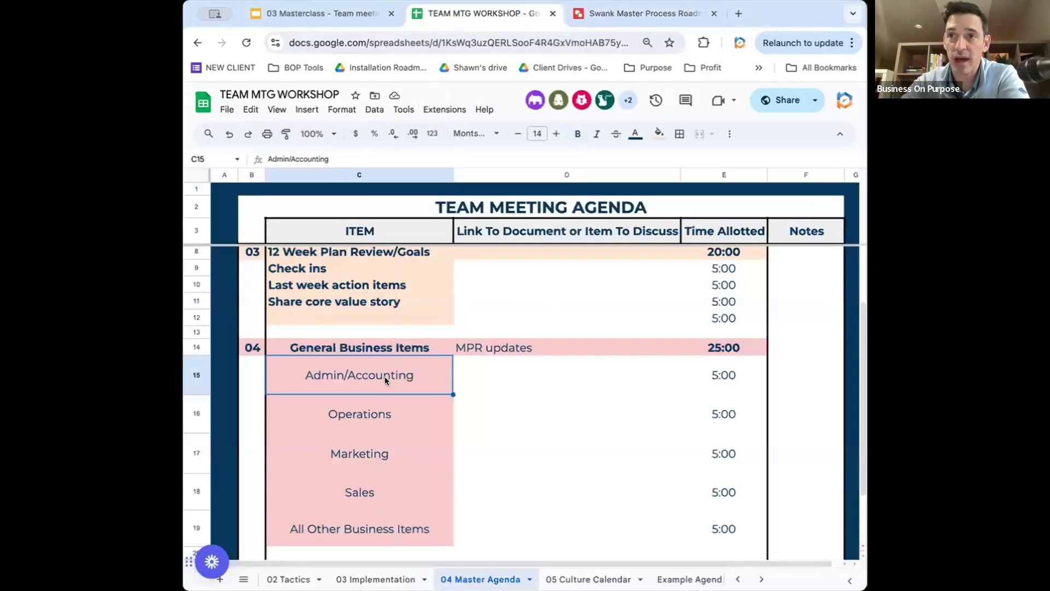
{"action": "left_click", "coordinate": [637, 15]}
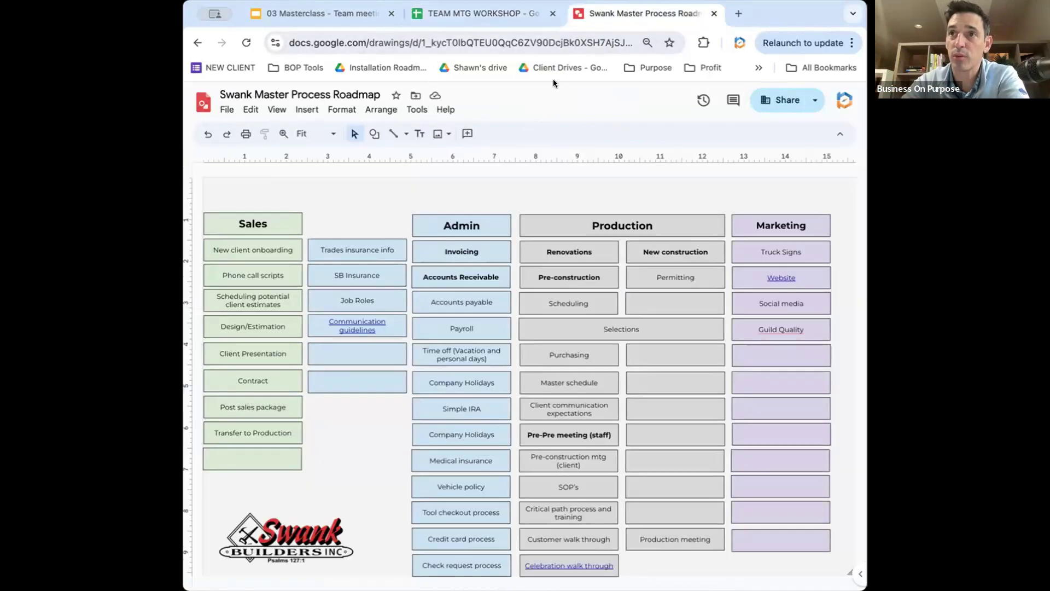
{"action": "left_click", "coordinate": [450, 247]}
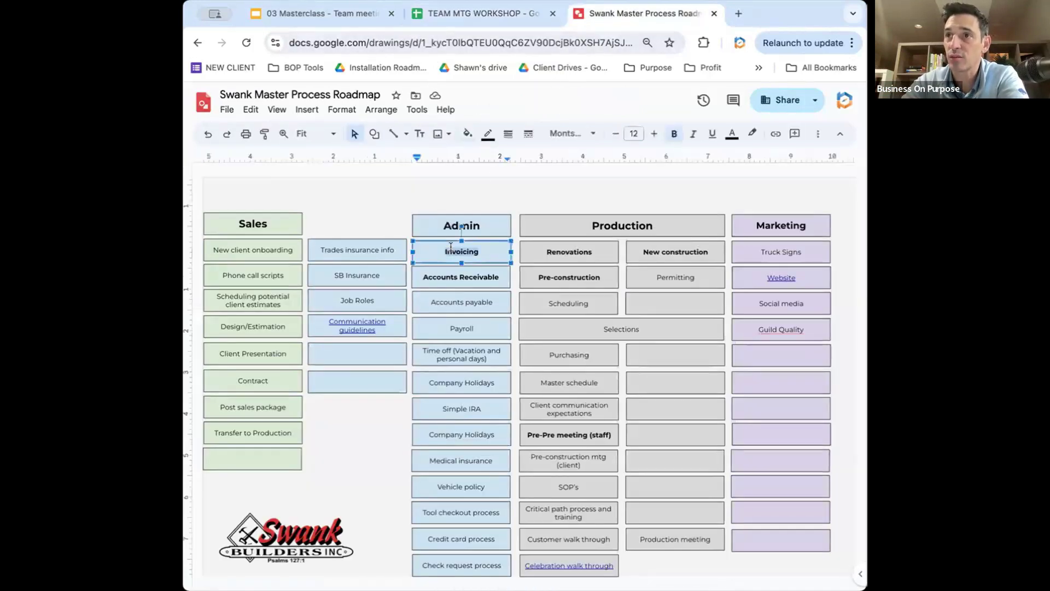
Step: Enter 'Invoicing' in cell D15 beside Admin/Accounting on the Master Agenda
{"action": "left_click", "coordinate": [467, 22]}
{"action": "left_click", "coordinate": [471, 380]}
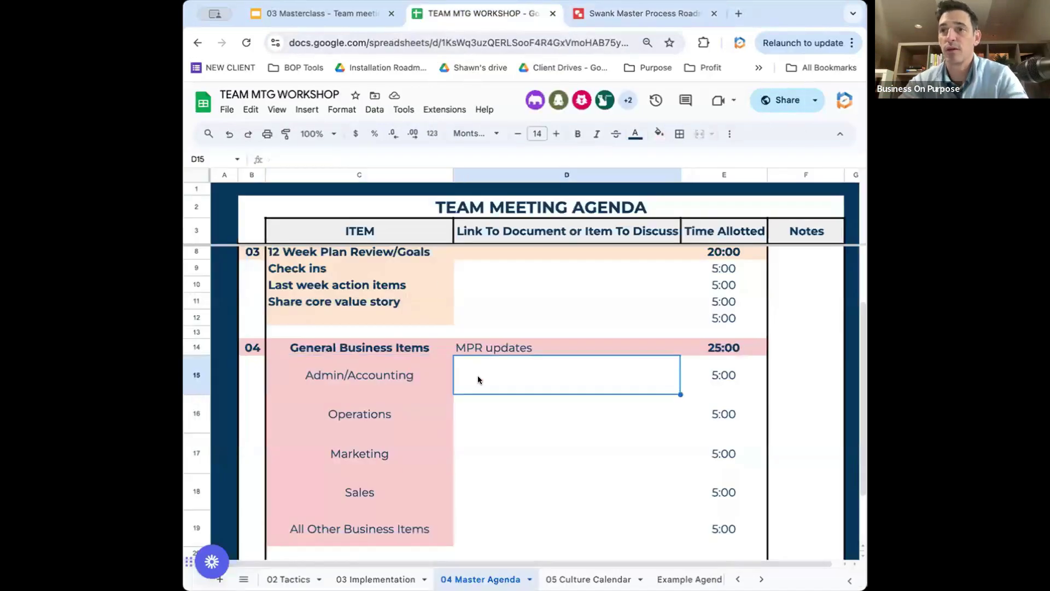
{"action": "type", "text": "Invoicing"}
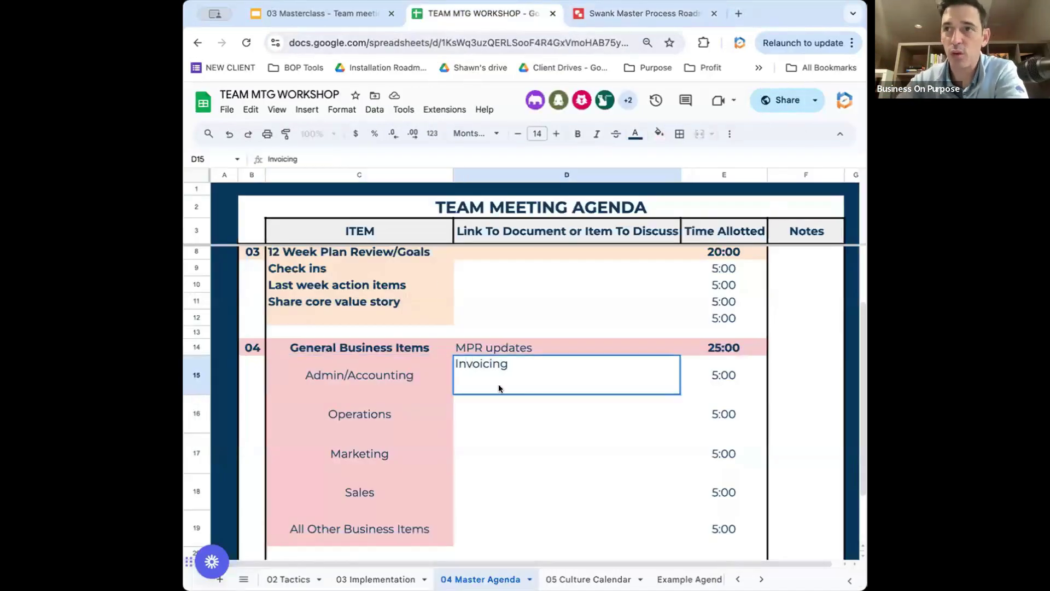
{"action": "left_click", "coordinate": [468, 398]}
{"action": "left_click", "coordinate": [466, 384]}
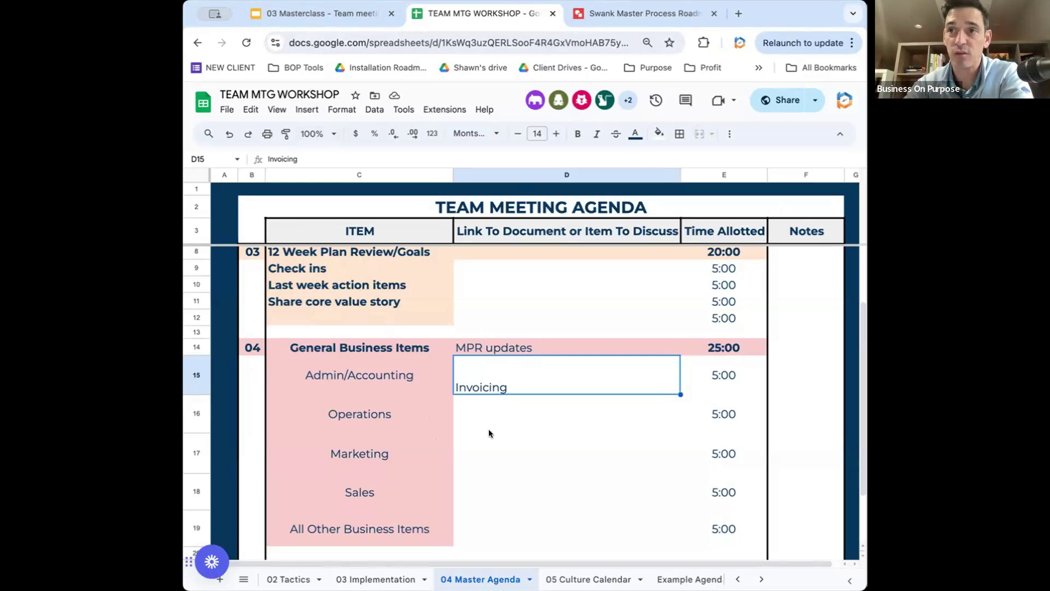
{"action": "scroll", "coordinate": [488, 429], "scroll_direction": "down", "scroll_amount": 1}
{"action": "left_click", "coordinate": [488, 408]}
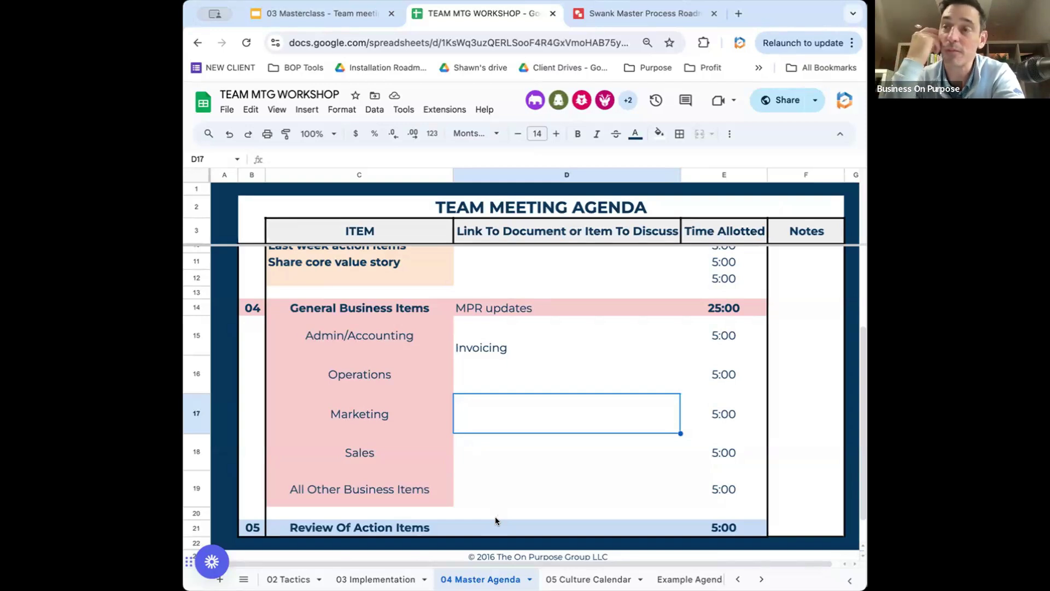
{"action": "scroll", "coordinate": [544, 454], "scroll_direction": "up", "scroll_amount": 3}
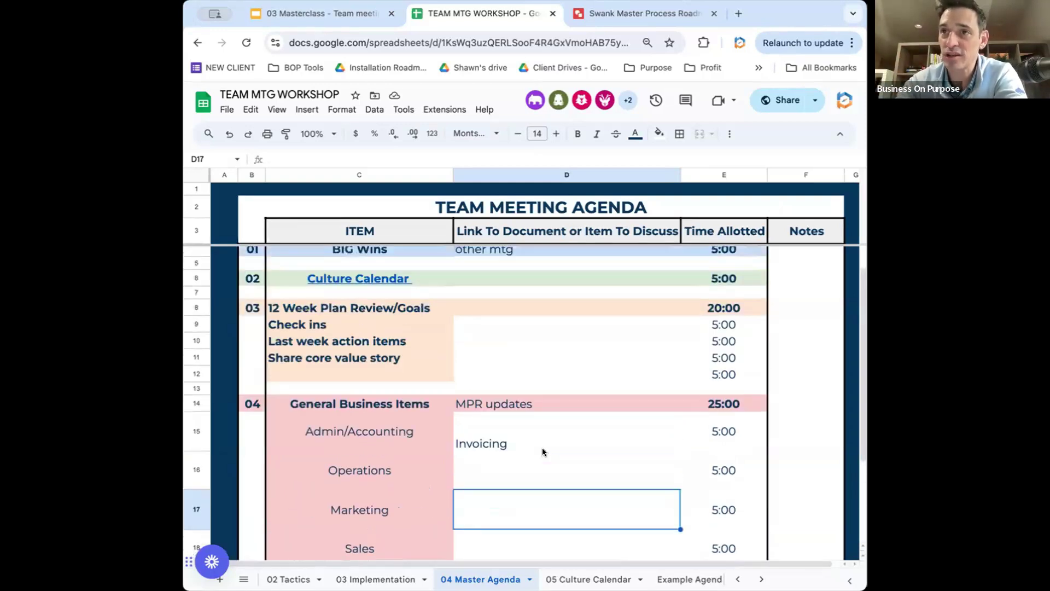
{"action": "scroll", "coordinate": [542, 448], "scroll_direction": "down", "scroll_amount": 3}
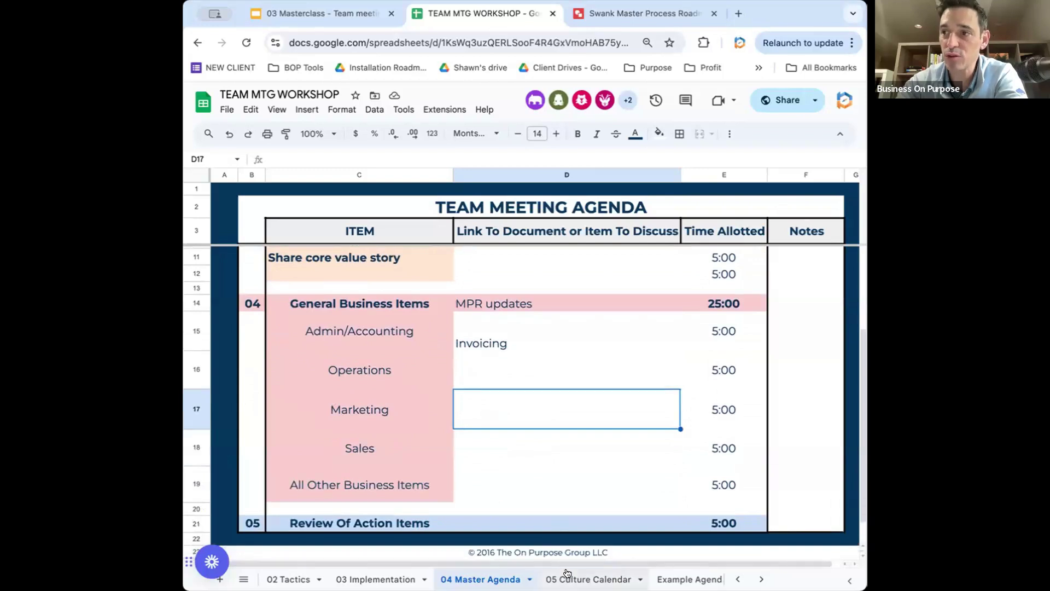
{"action": "left_click", "coordinate": [690, 579]}
{"action": "scroll", "coordinate": [592, 492], "scroll_direction": "down", "scroll_amount": 1}
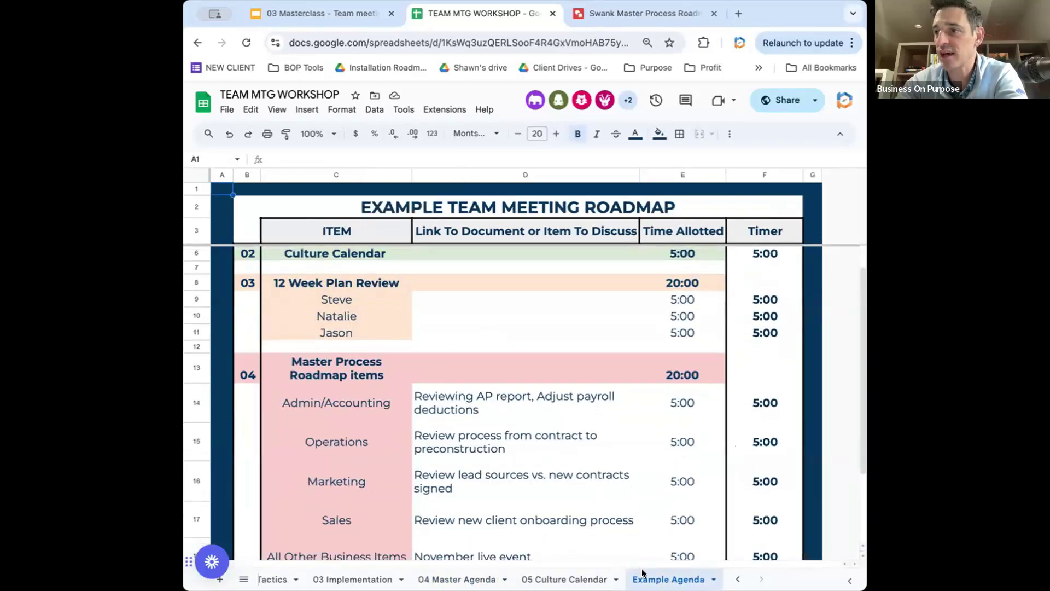
{"action": "scroll", "coordinate": [458, 556], "scroll_direction": "down", "scroll_amount": 1}
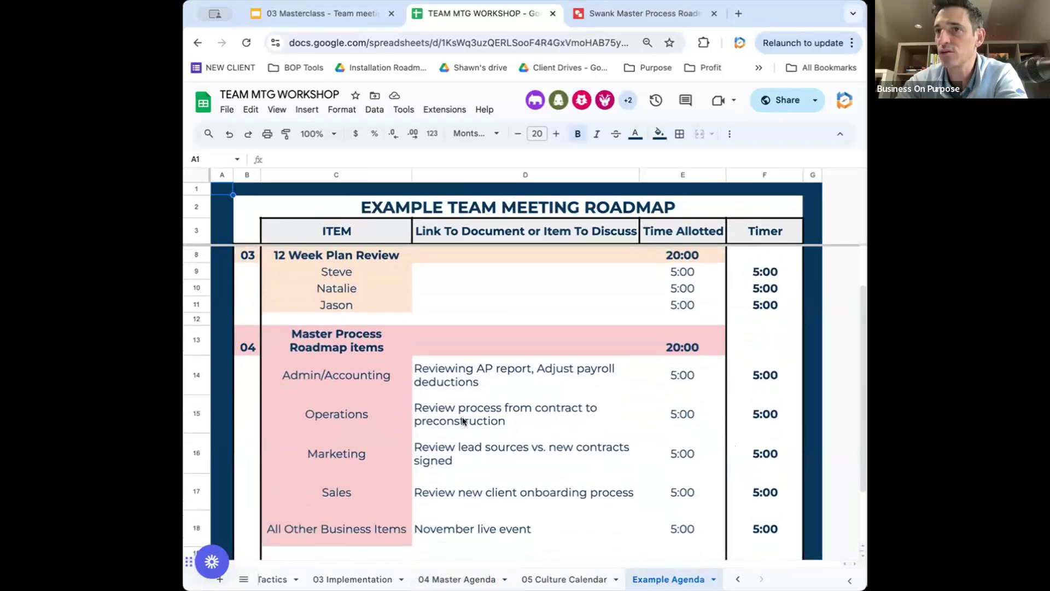
{"action": "scroll", "coordinate": [457, 564], "scroll_direction": "up", "scroll_amount": 2}
{"action": "left_click", "coordinate": [455, 579]}
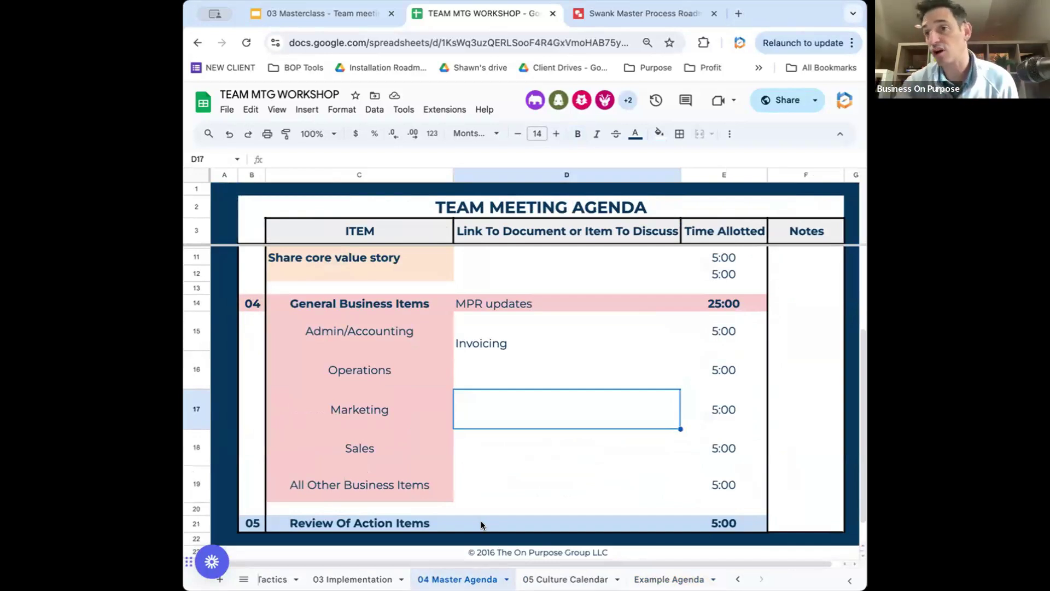
{"action": "left_click", "coordinate": [279, 579]}
{"action": "left_click", "coordinate": [378, 579]}
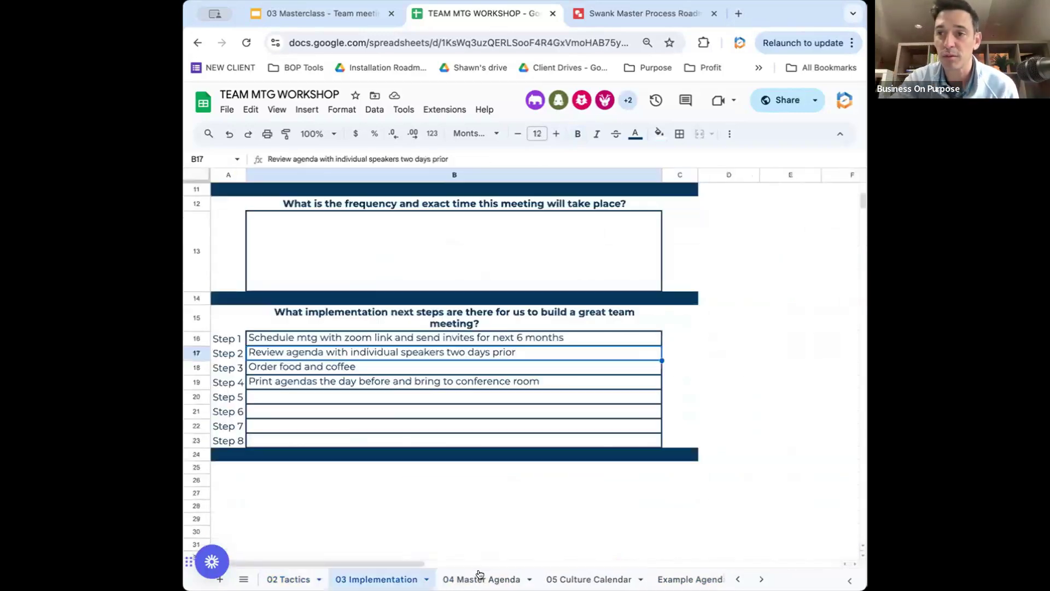
{"action": "left_click", "coordinate": [508, 577]}
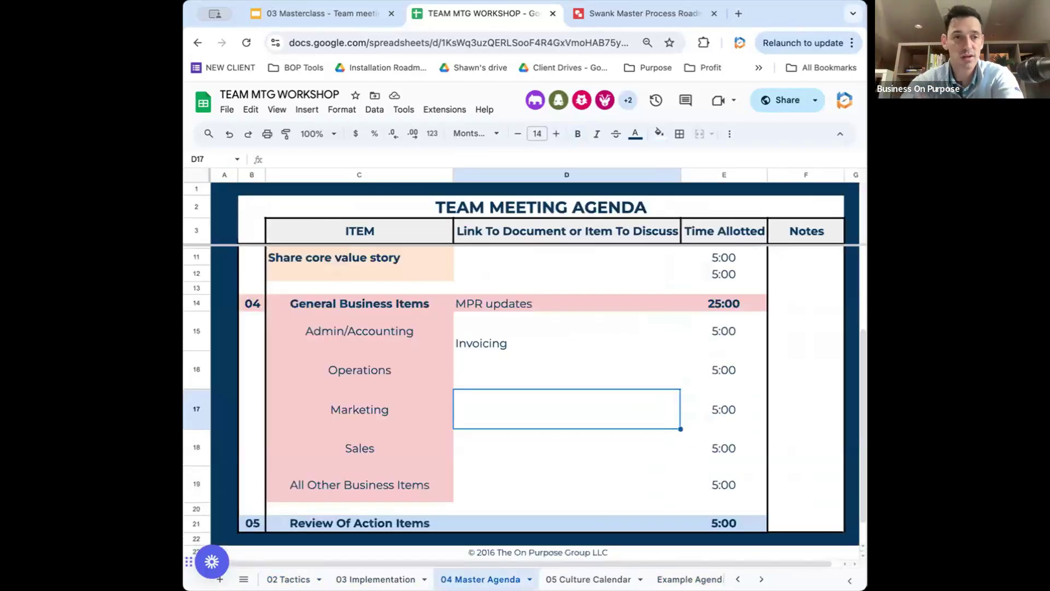